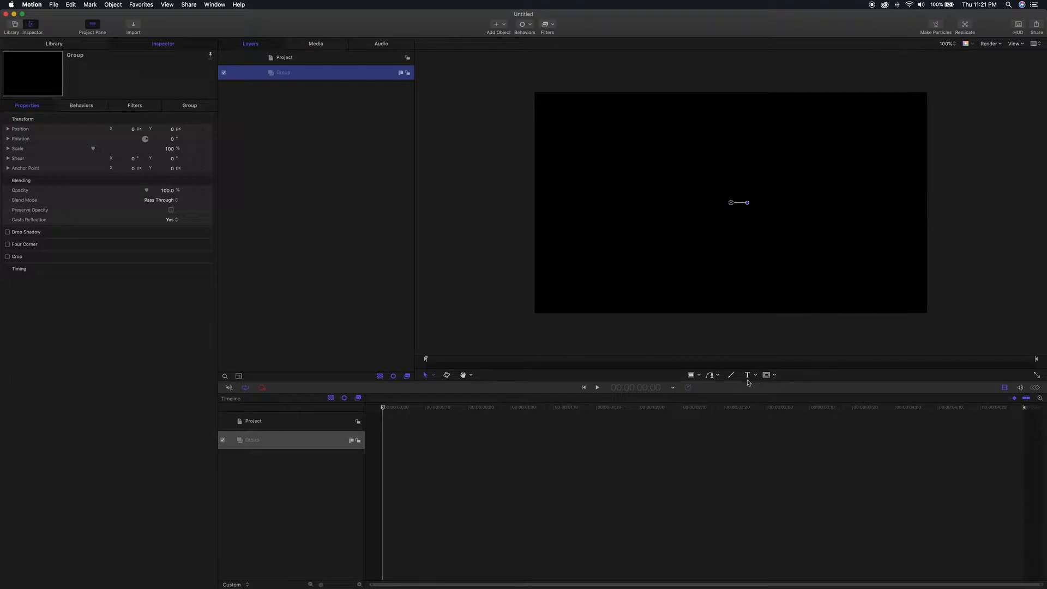
Step: Add a text object reading "LOREM IPSUM" to the canvas and center its alignment
click(747, 375)
click(759, 252)
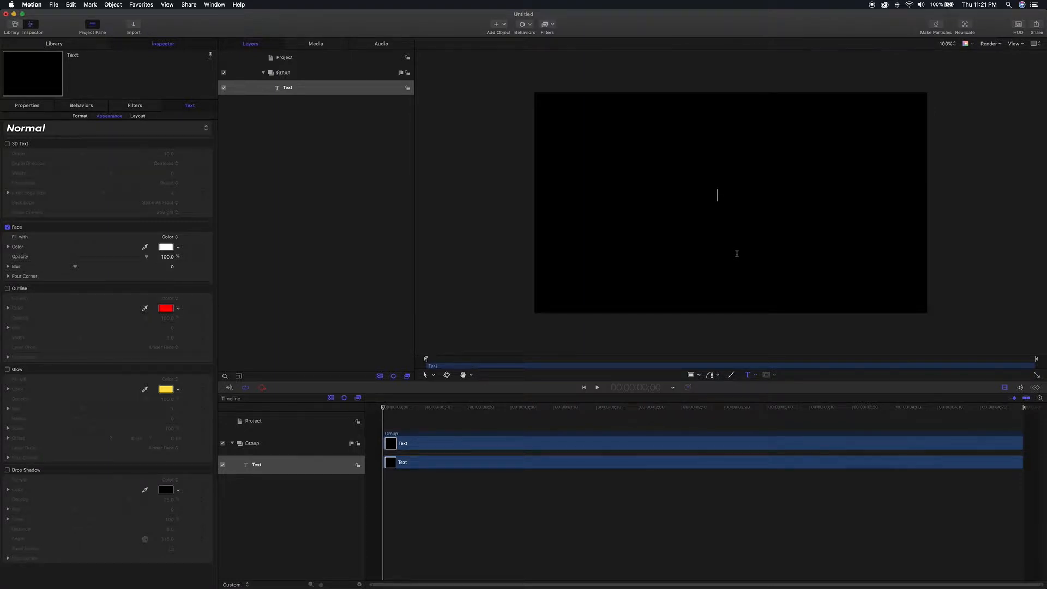
click(80, 116)
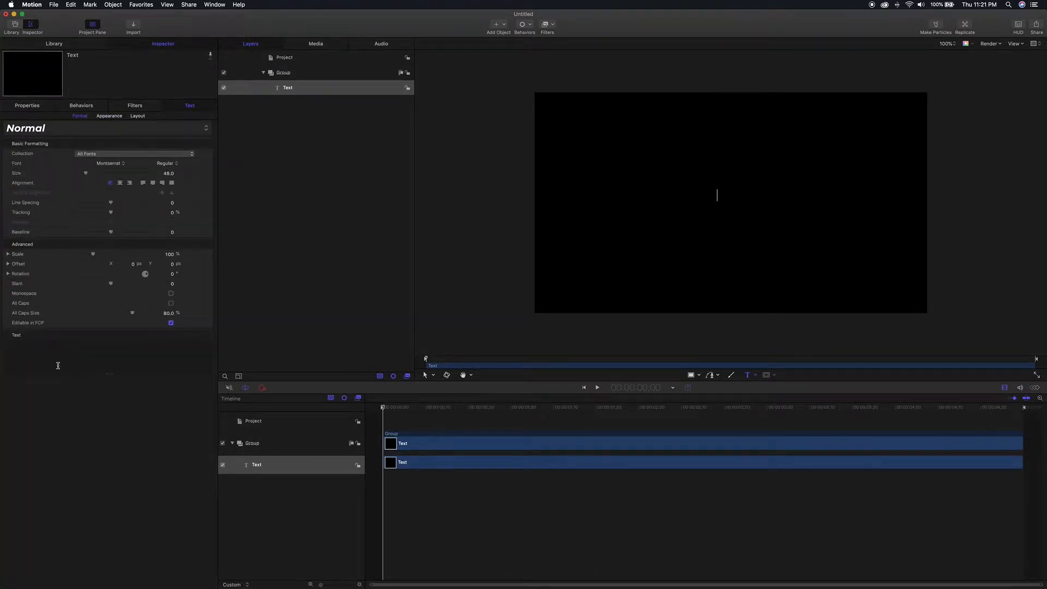
text(LORE)
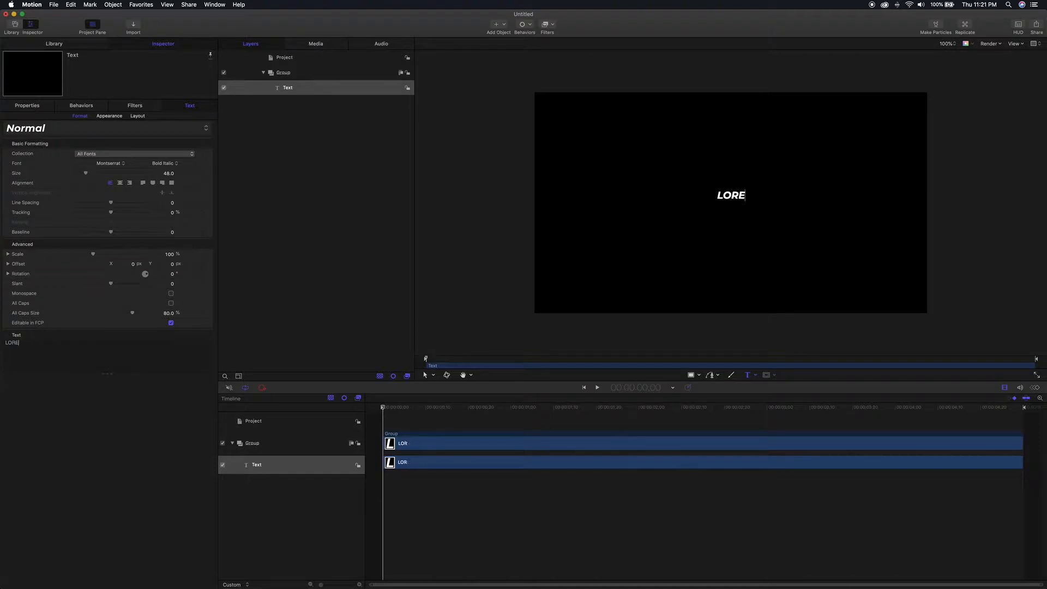
text(M IPSUM)
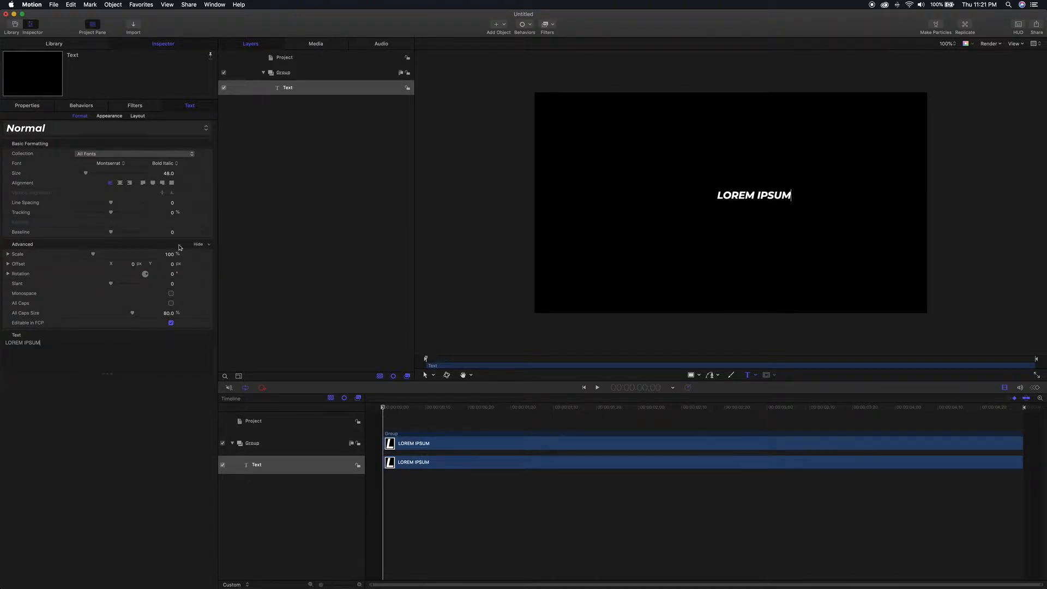
click(120, 184)
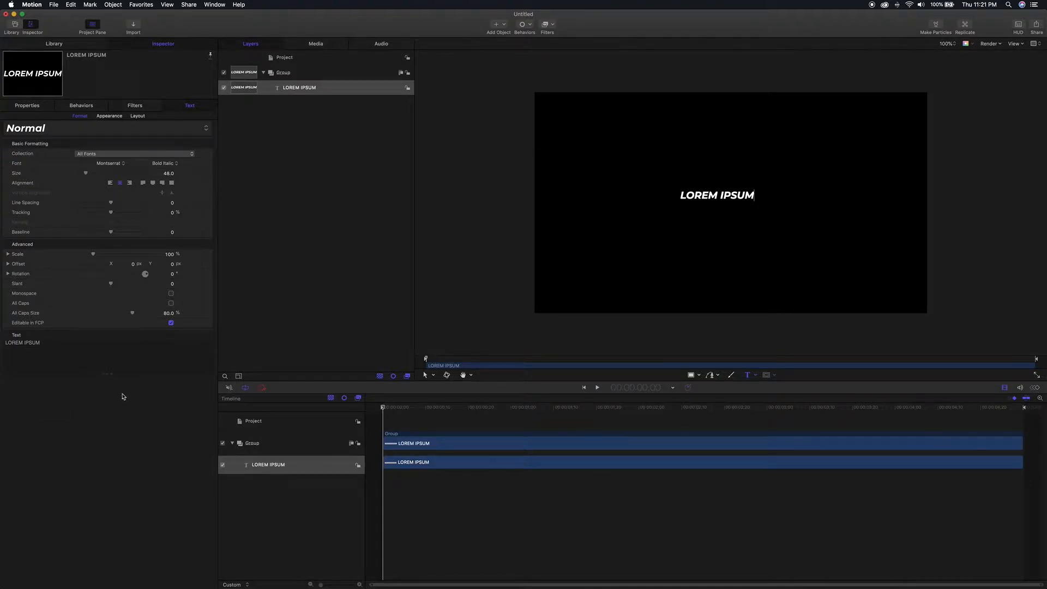
Step: Reset the LOREM IPSUM text's position to its default and set its font size to 140
click(25, 106)
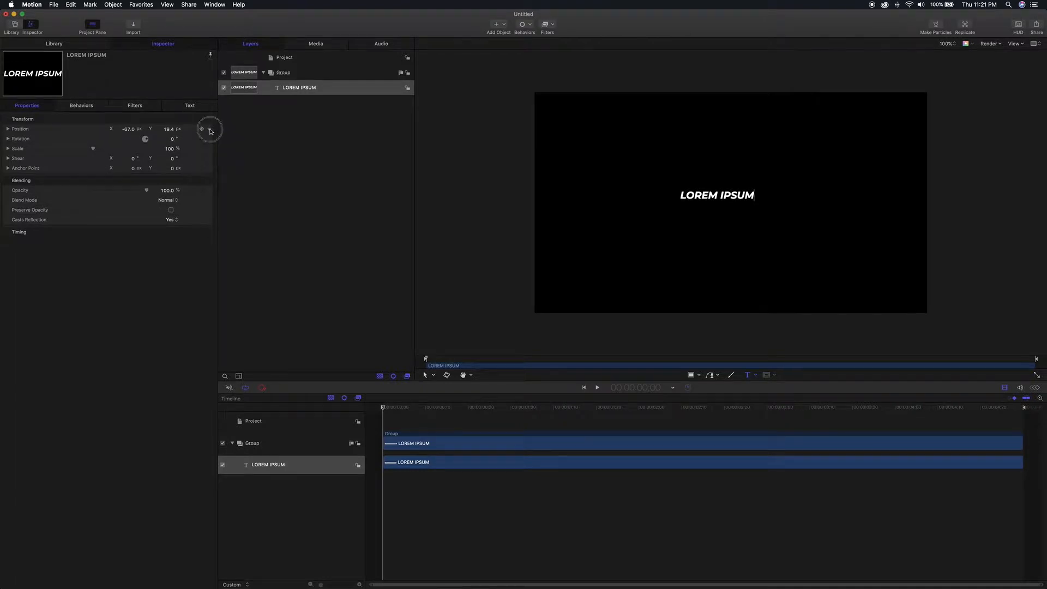
click(209, 131)
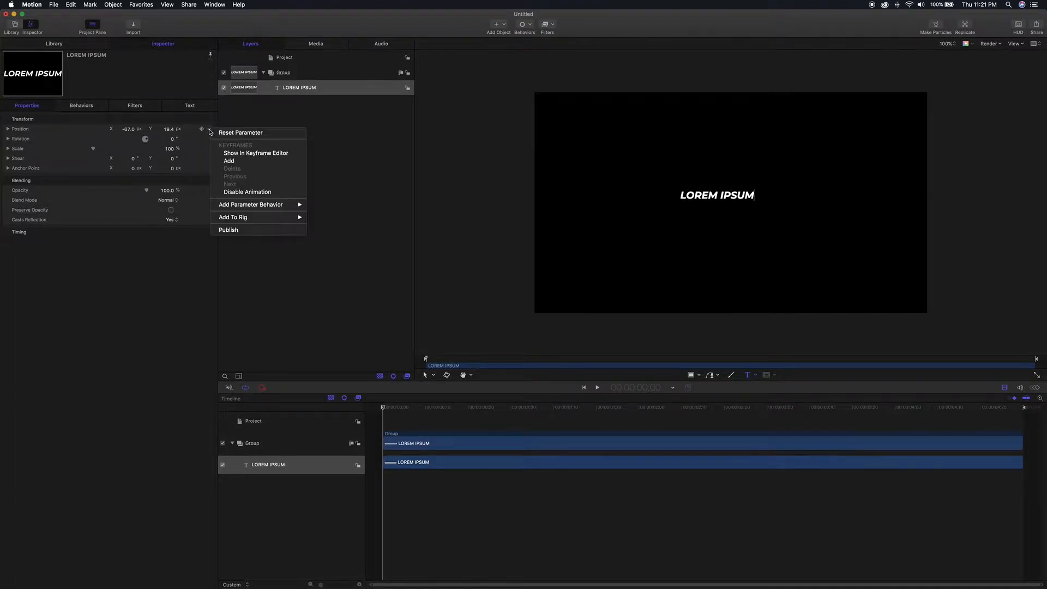
click(236, 133)
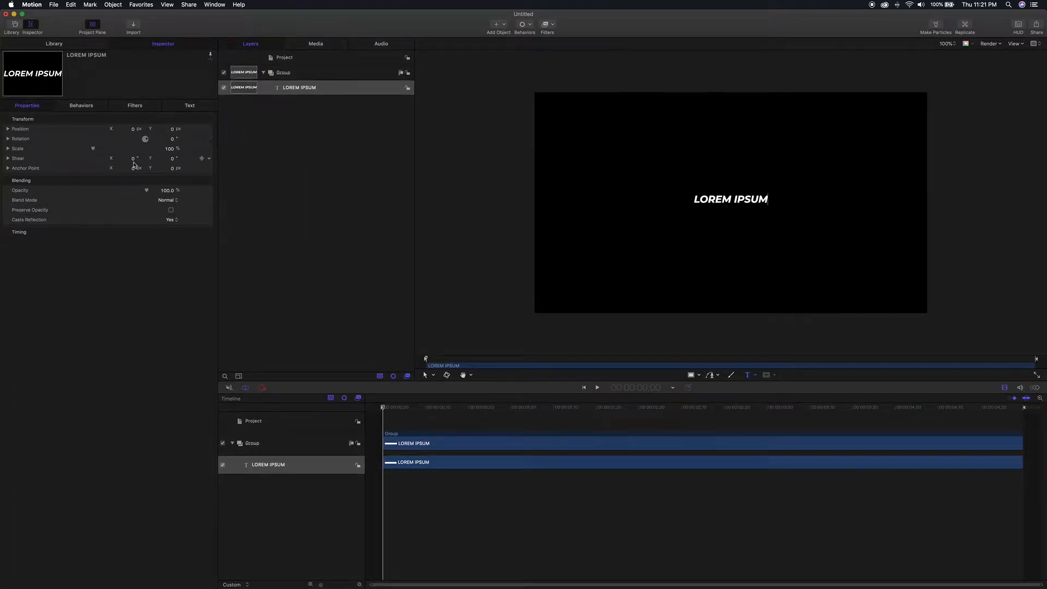
click(195, 107)
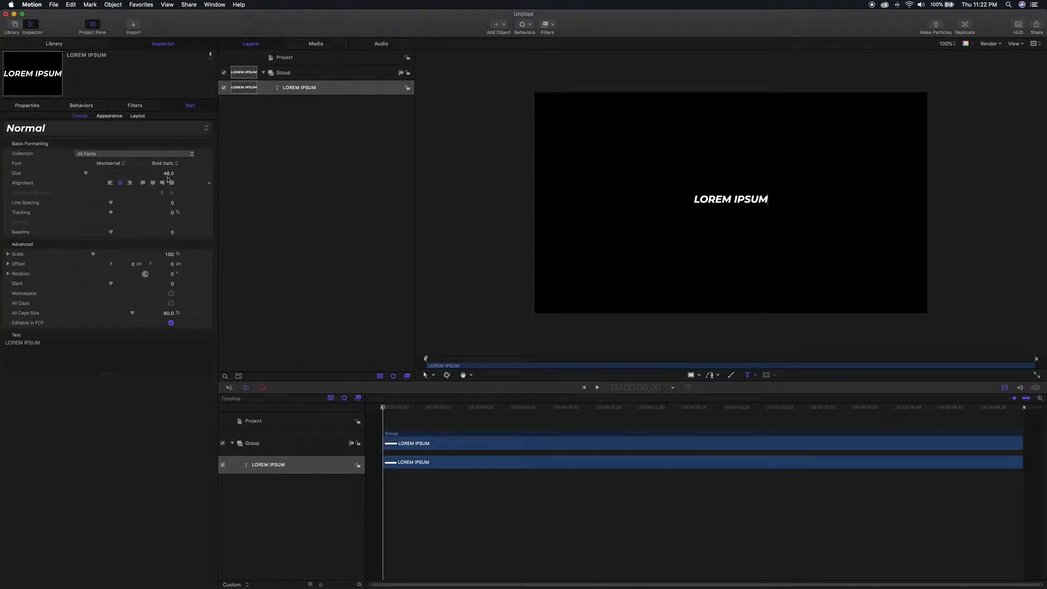
click(168, 174)
text(140)
key(Return)
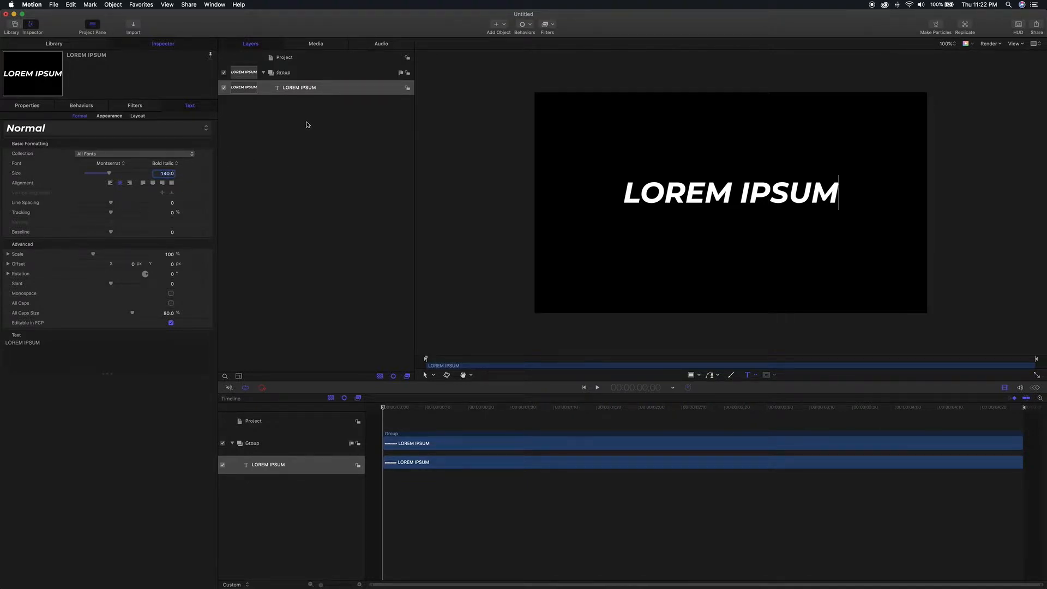
Step: Replicate the LOREM IPSUM text in a replicator with 1 column and 9 rows
key(l)
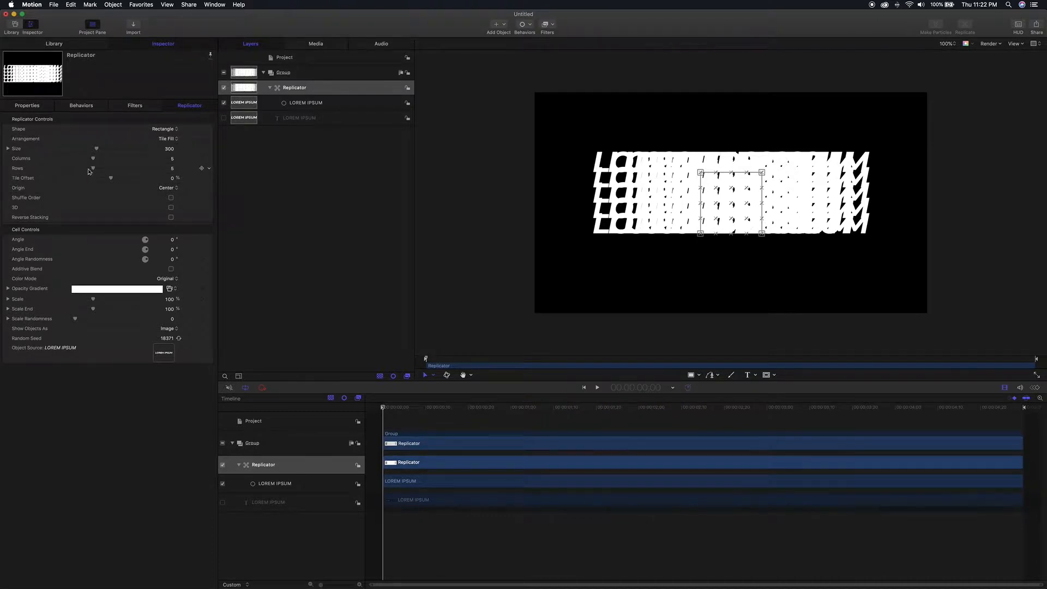
click(173, 159)
text(1)
key(Return)
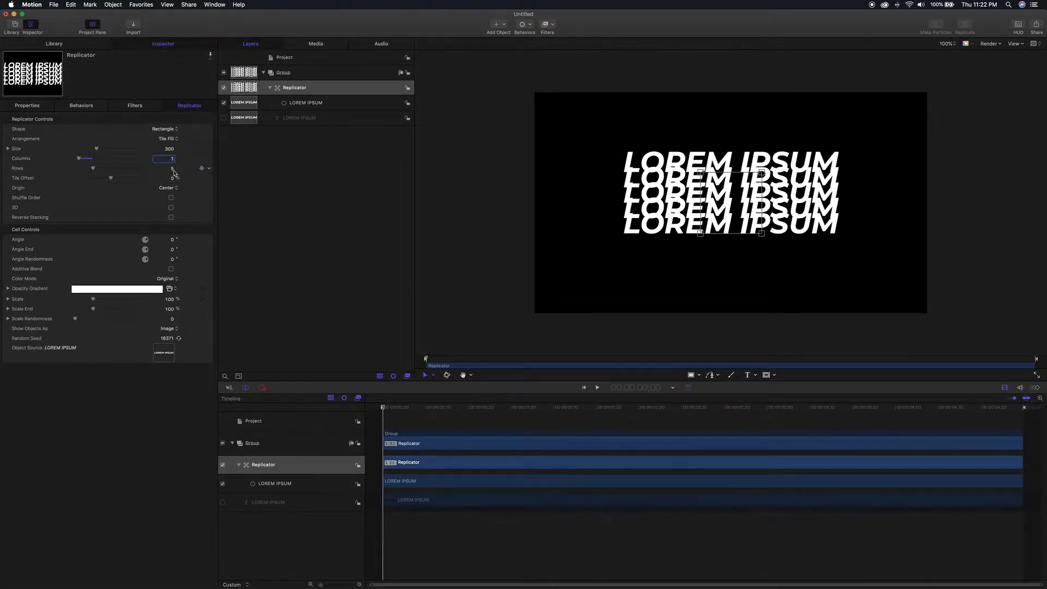
click(172, 169)
key(Return)
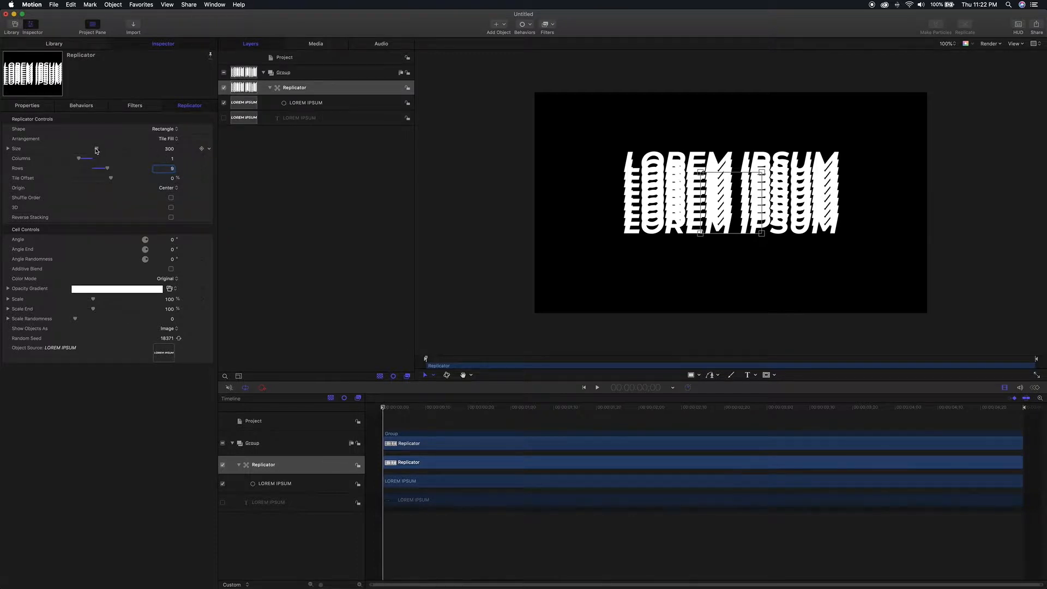
Step: Enlarge the replicator's size to about 936 and lower its Y position to about -51.1 px
drag(96, 148, 110, 148)
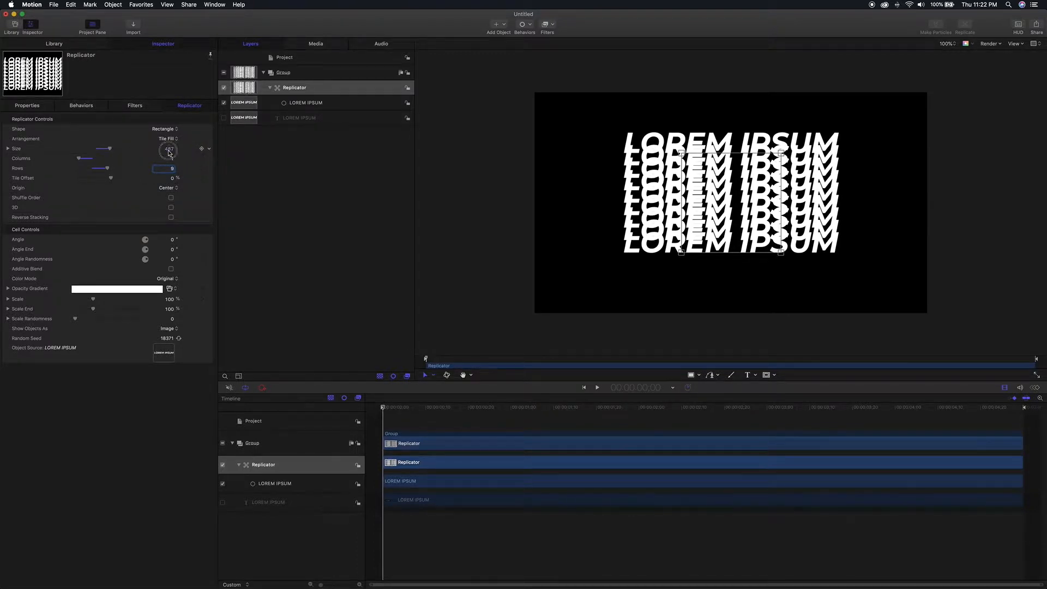
drag(166, 149, 284, 149)
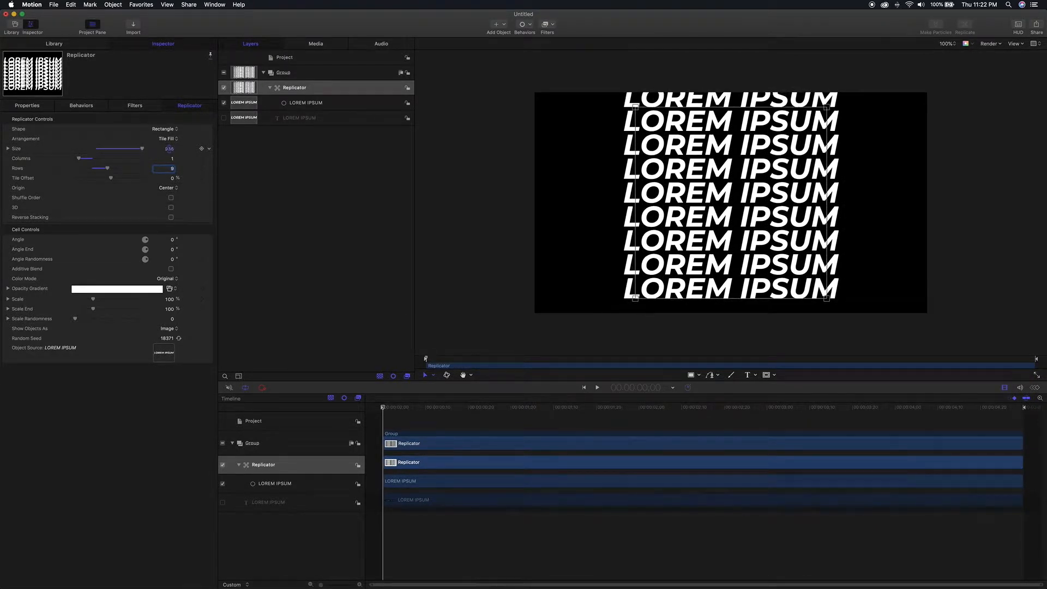
click(33, 105)
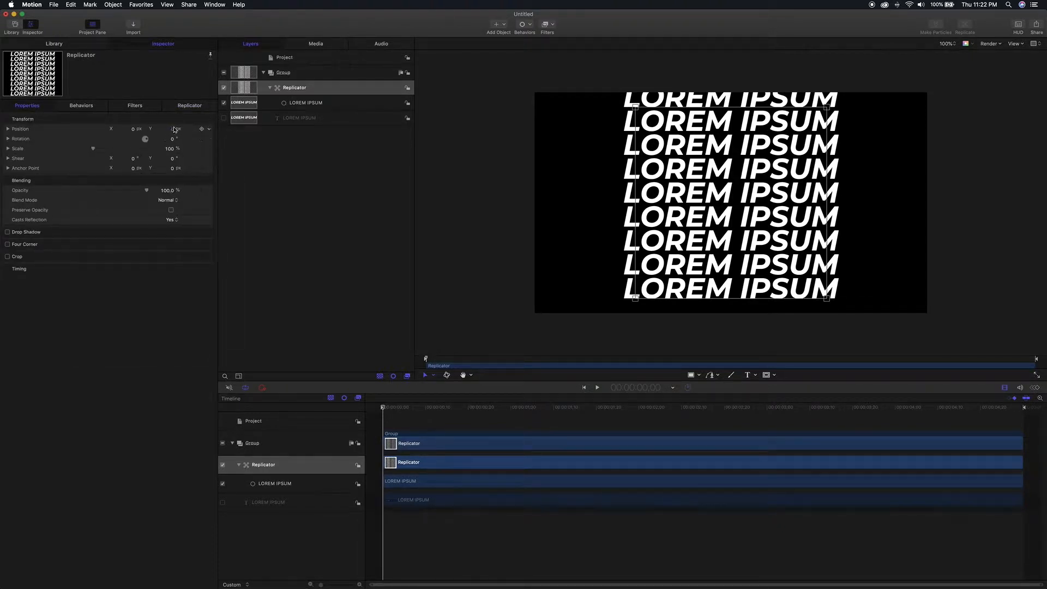
drag(174, 132, 149, 132)
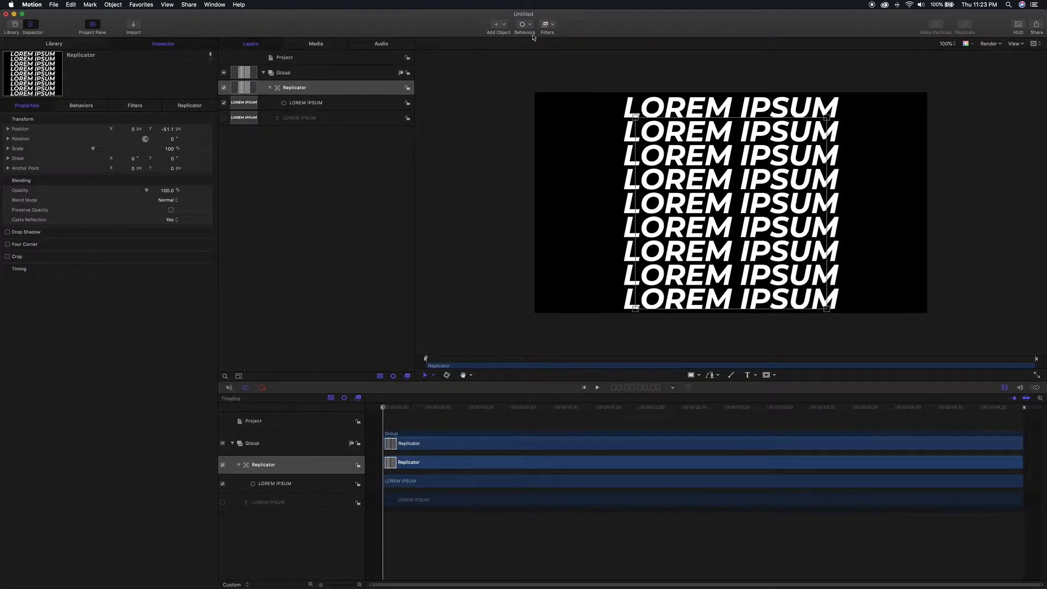
Step: Add a Sequence Replicator behavior to the replicator, with an Opacity parameter set to 0%
click(528, 24)
mouse_move(537, 80)
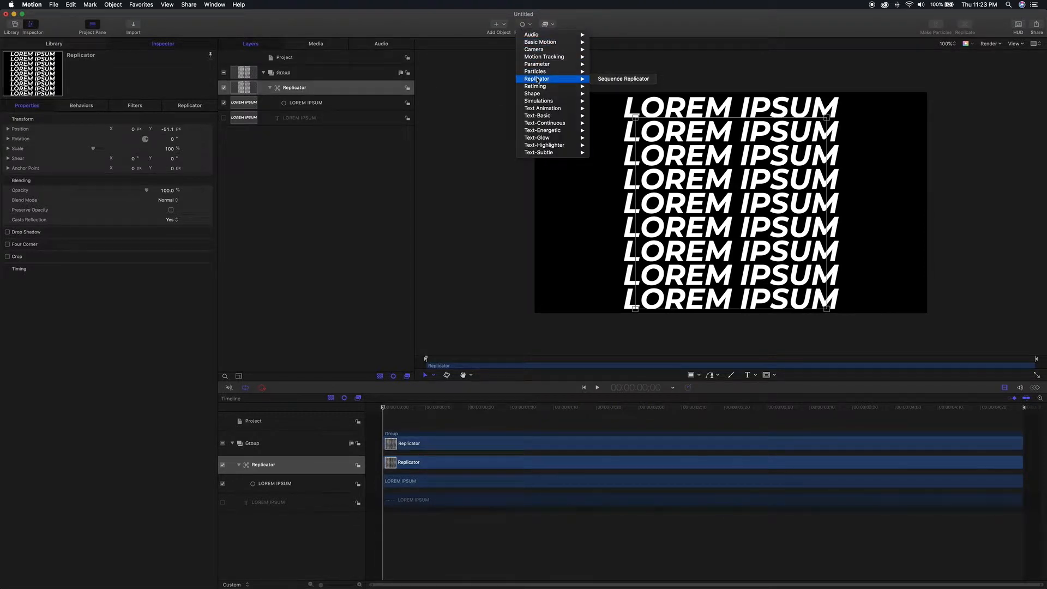
click(610, 80)
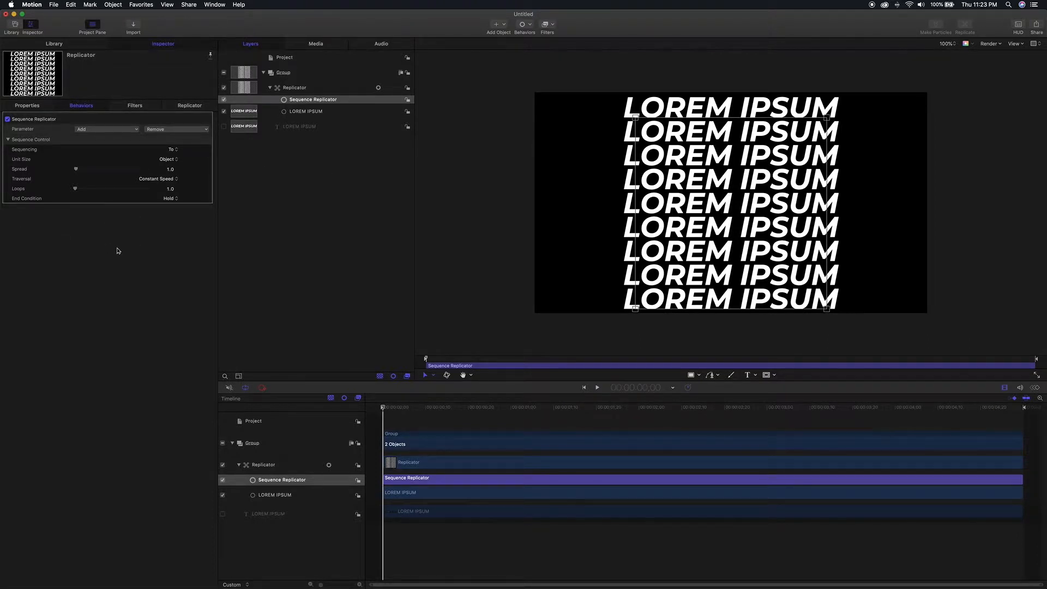
click(125, 131)
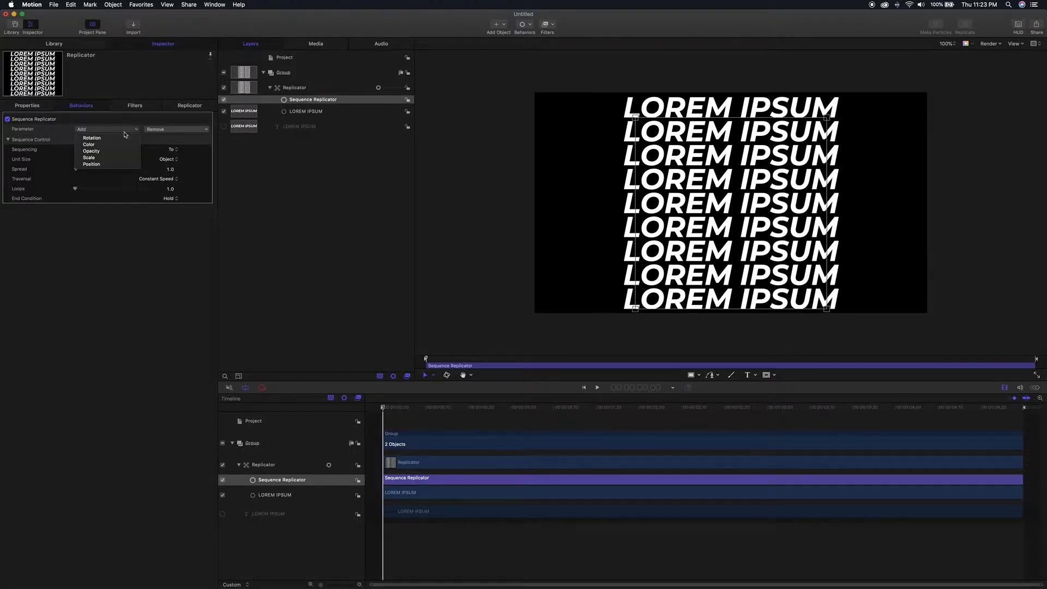
click(116, 152)
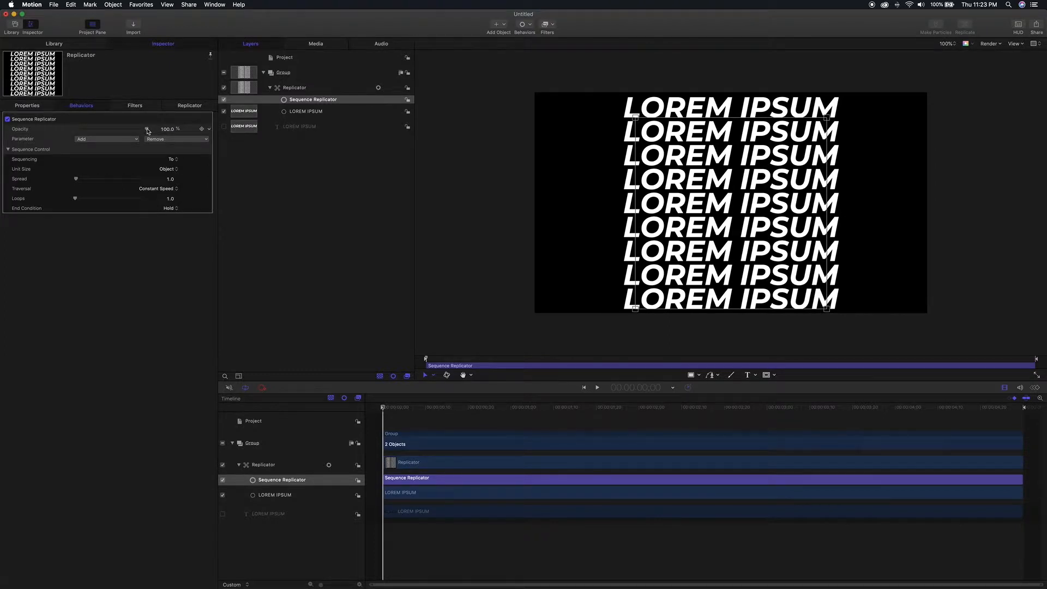
drag(148, 131, 52, 134)
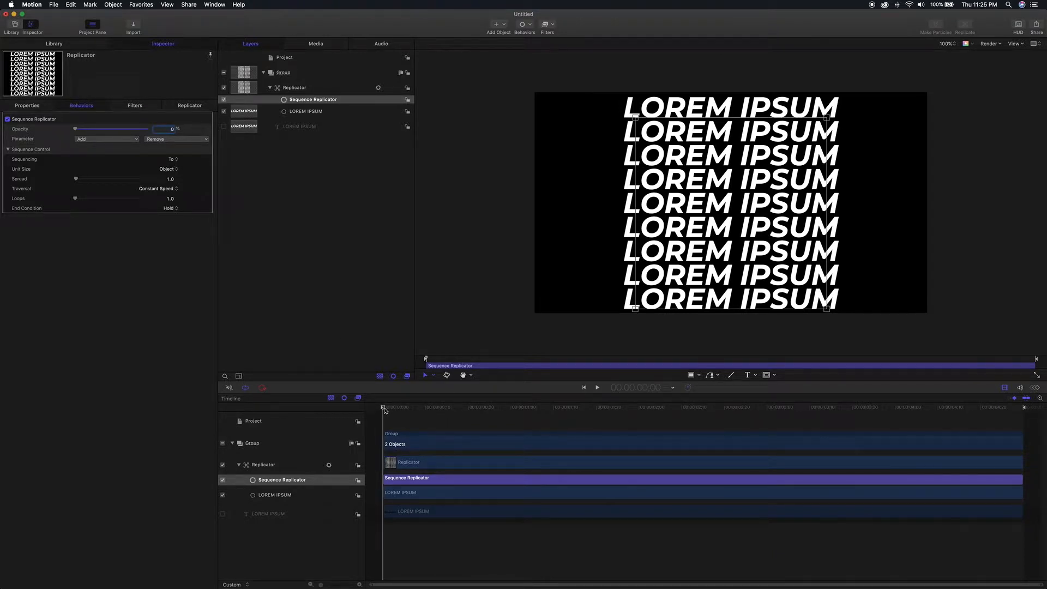
Step: Try the From and Through sequencing options on the behavior, scrubbing the timeline to preview them
drag(385, 410, 899, 434)
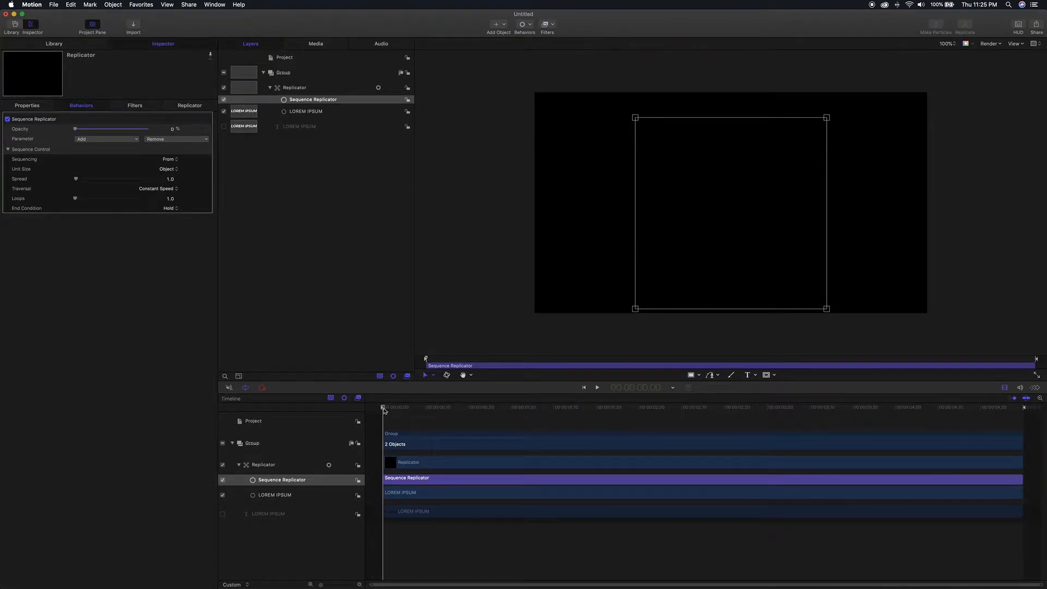
drag(383, 409, 322, 423)
click(168, 159)
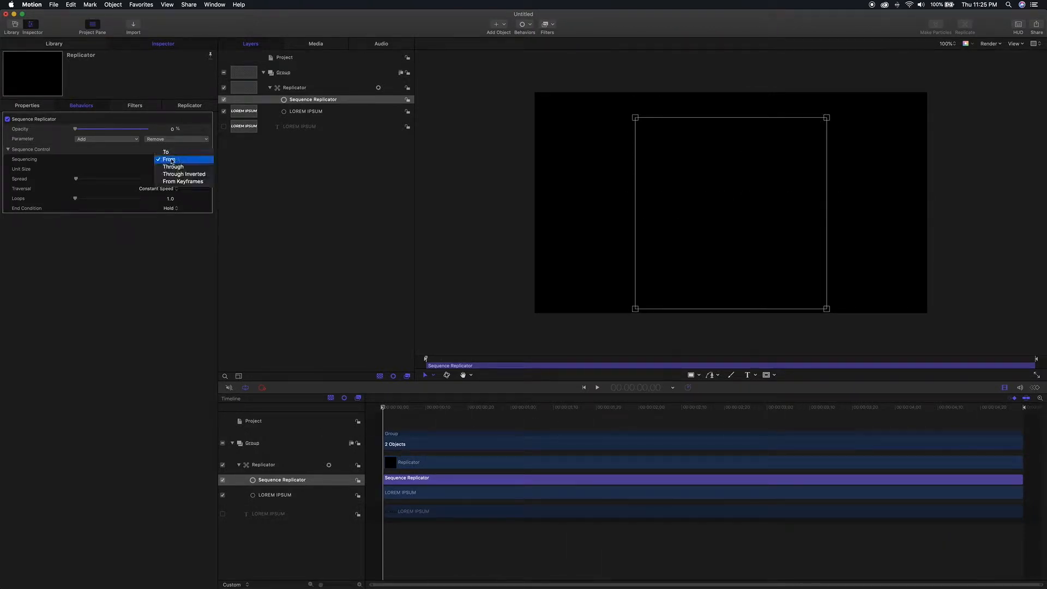
click(173, 166)
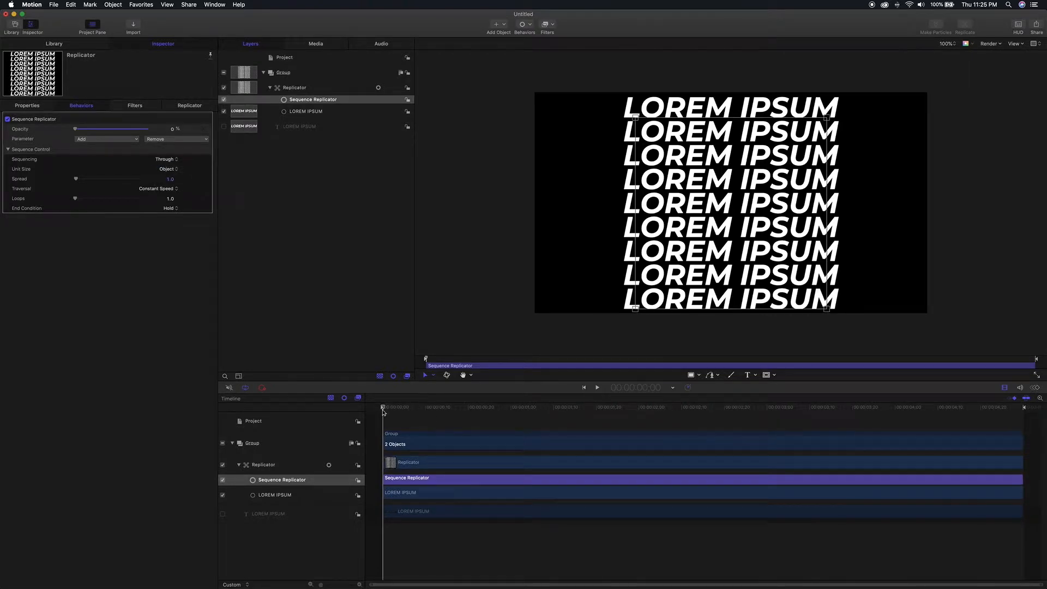
drag(383, 411, 338, 430)
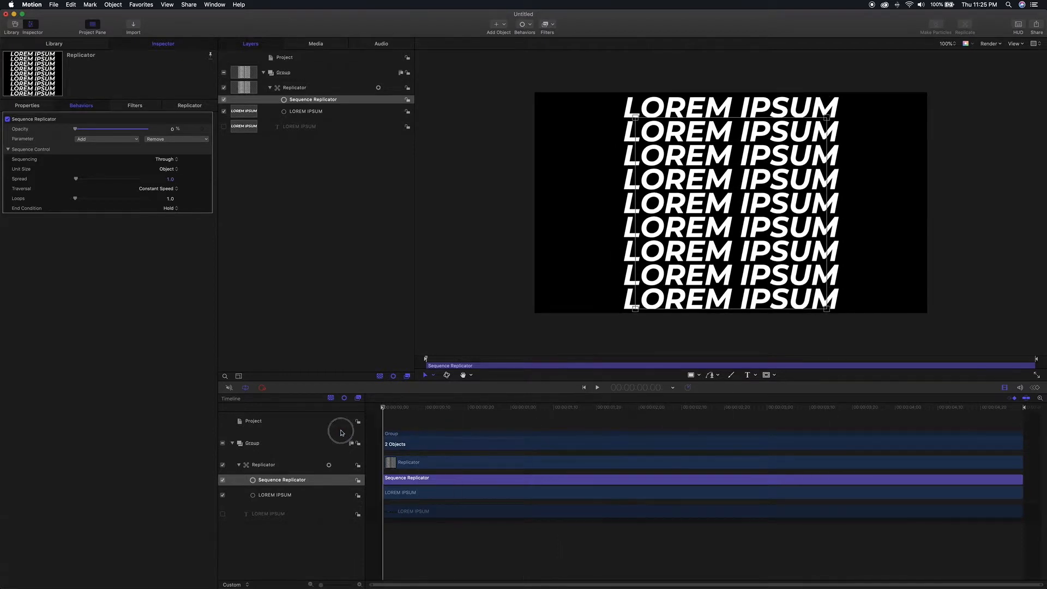
Step: Set the Sequence Replicator behavior's sequencing to Through Inverted
click(168, 159)
click(166, 168)
drag(386, 408, 358, 442)
click(169, 169)
click(178, 168)
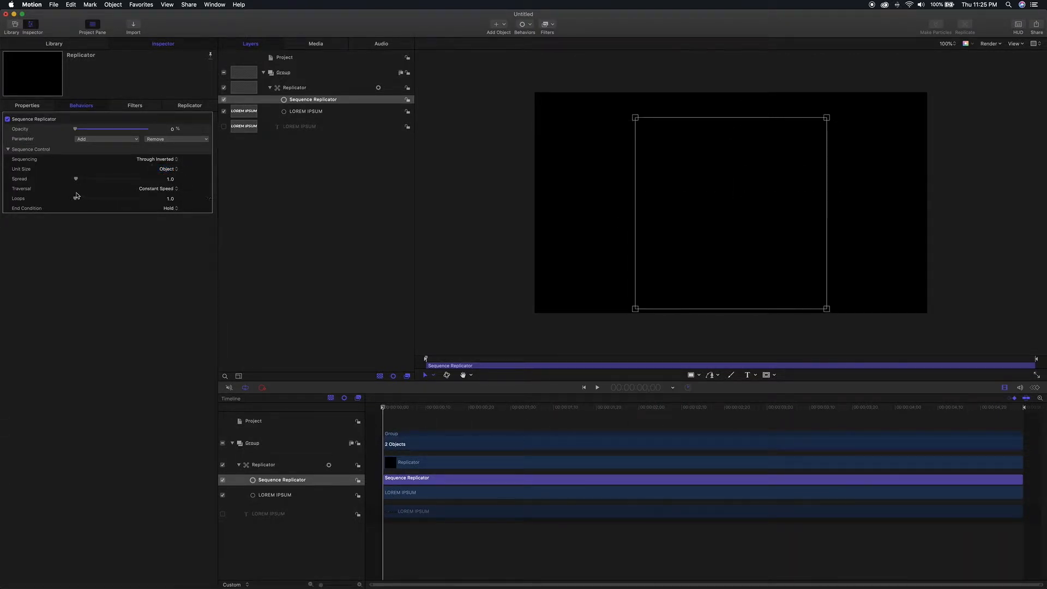
Step: Set the Sequence Replicator behavior's spread to 0 and scrub the timeline to preview the animation
click(170, 180)
text(0)
key(Return)
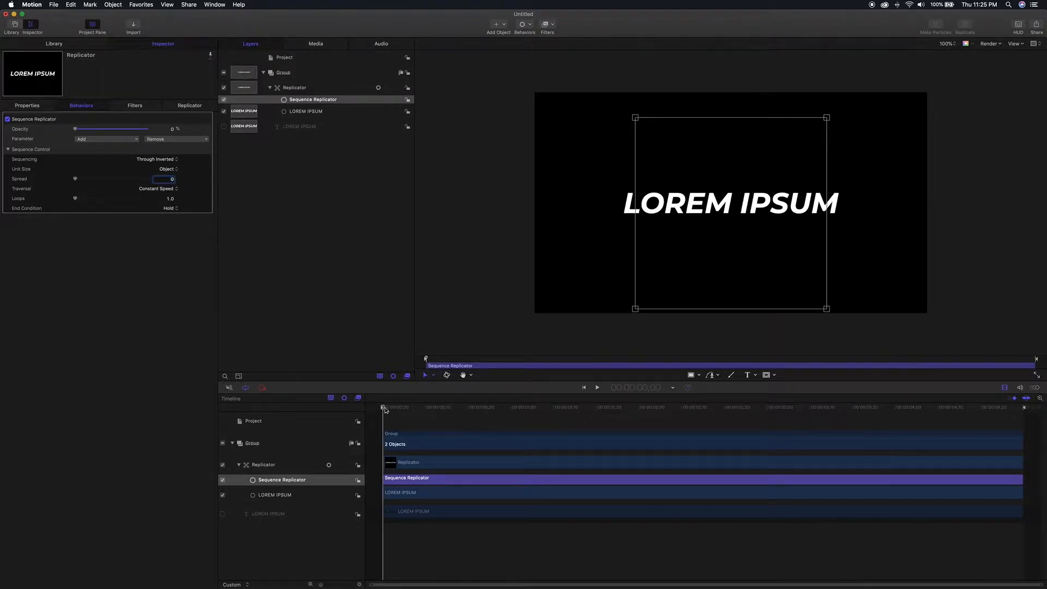
drag(384, 409, 705, 428)
drag(639, 430, 345, 439)
Step: Set the replicator's origin to Top and scrub the timeline to check the sequence order
click(190, 106)
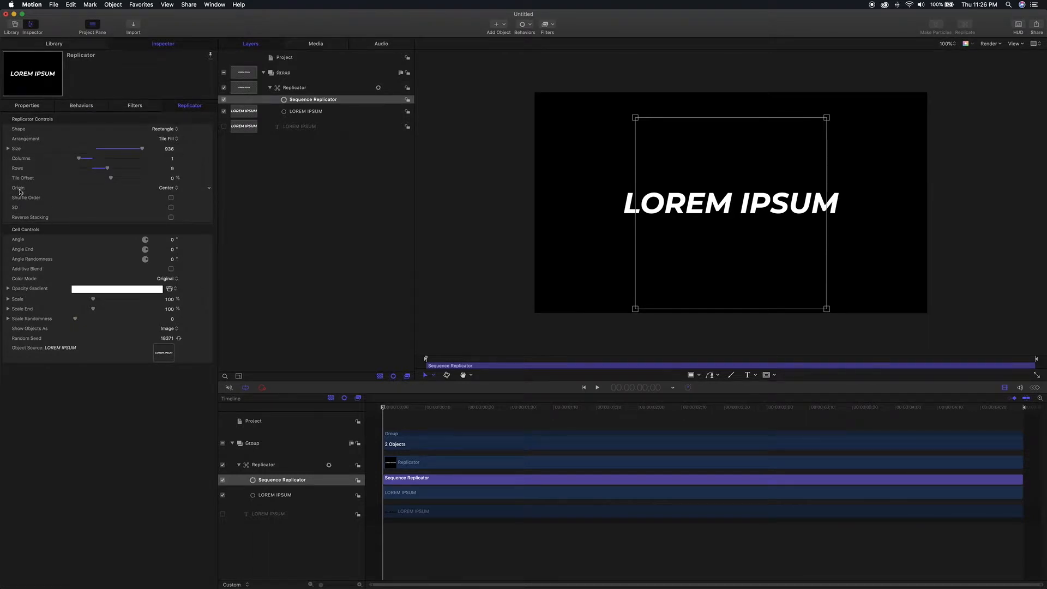
click(167, 189)
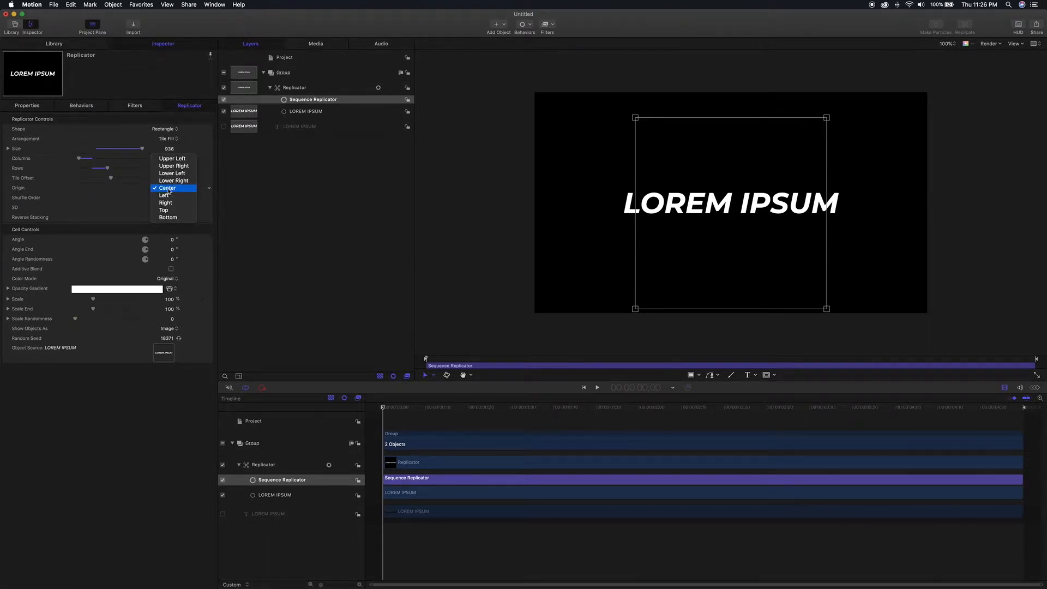
click(170, 210)
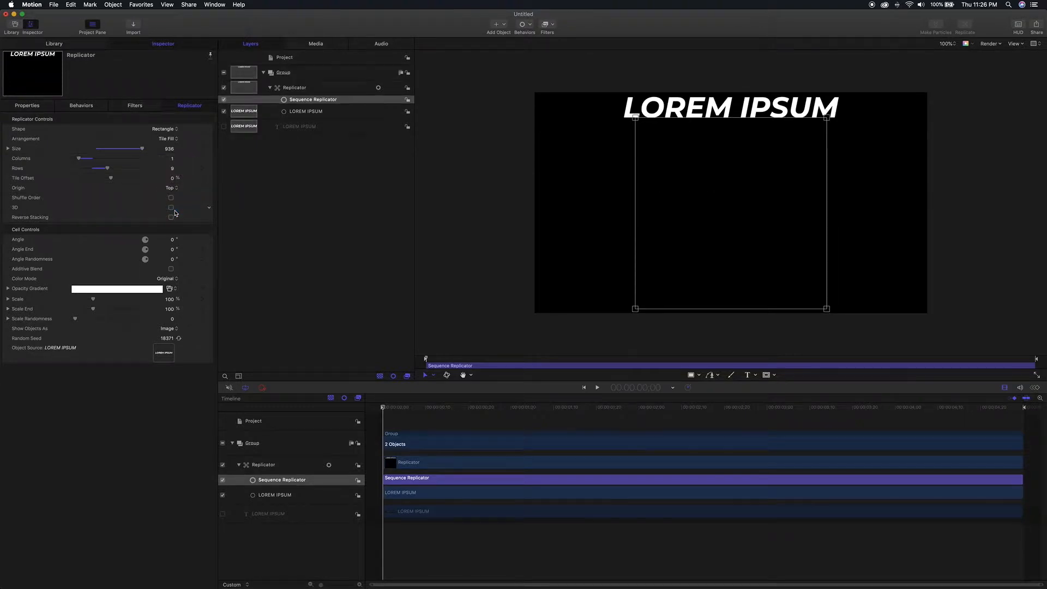
drag(457, 417, 377, 428)
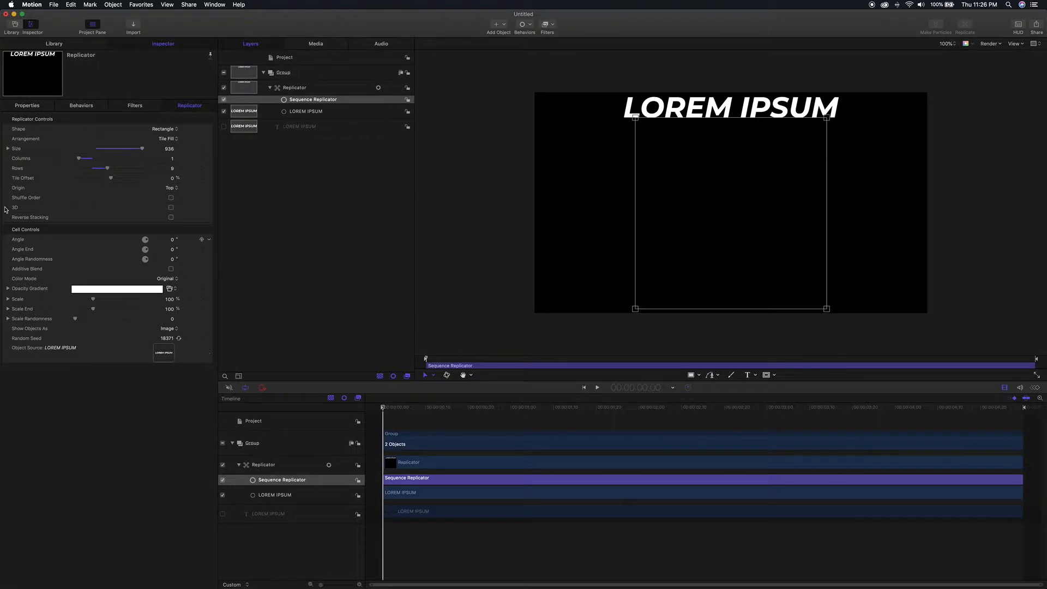
Step: Set the Sequence Replicator behavior to 3 loops with a Ping Pong end condition and scrub the timeline to preview it
click(295, 89)
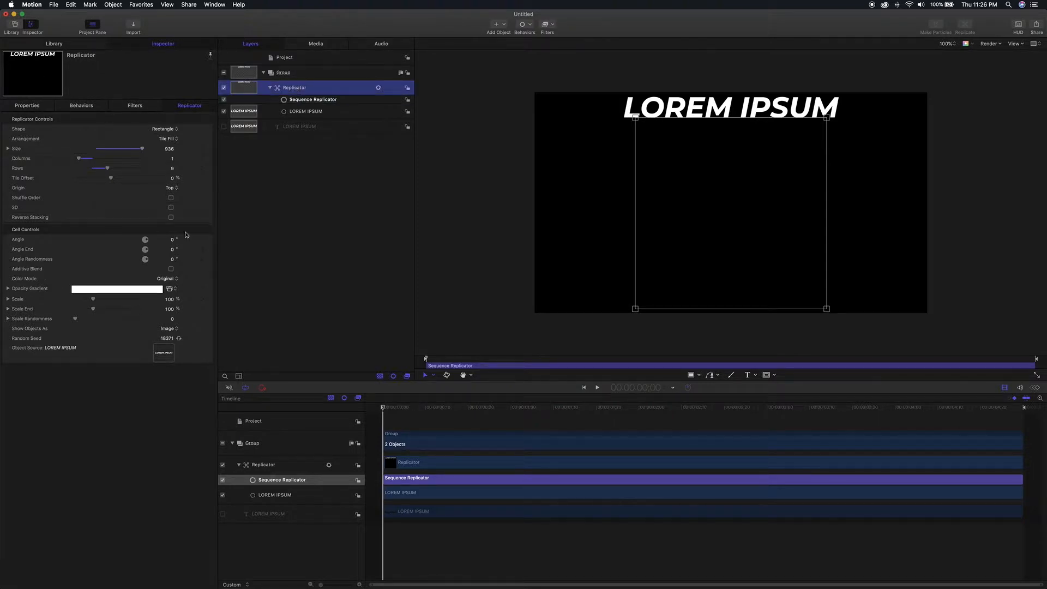
click(322, 102)
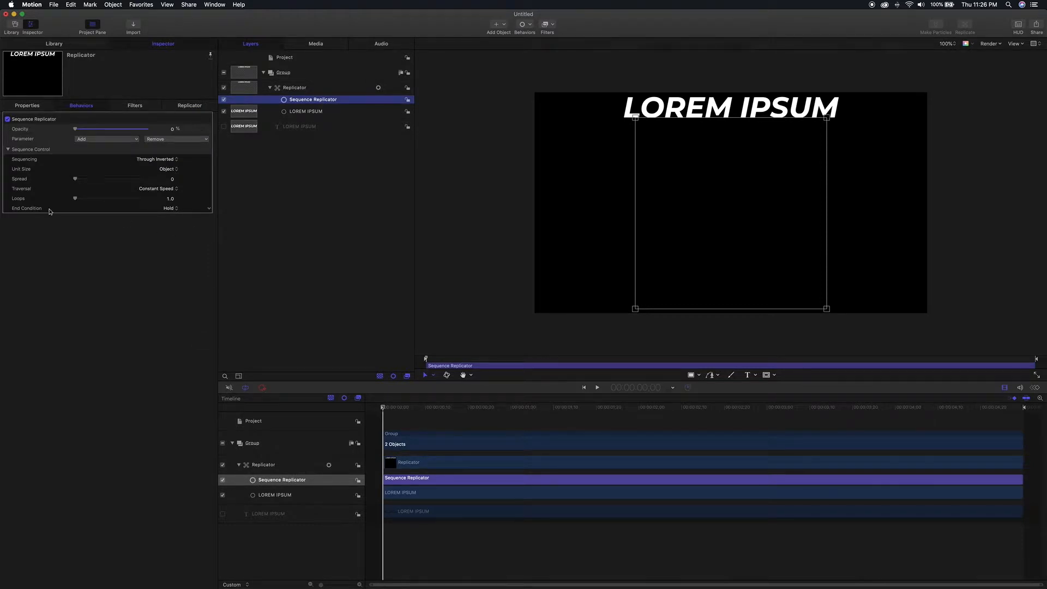
click(171, 199)
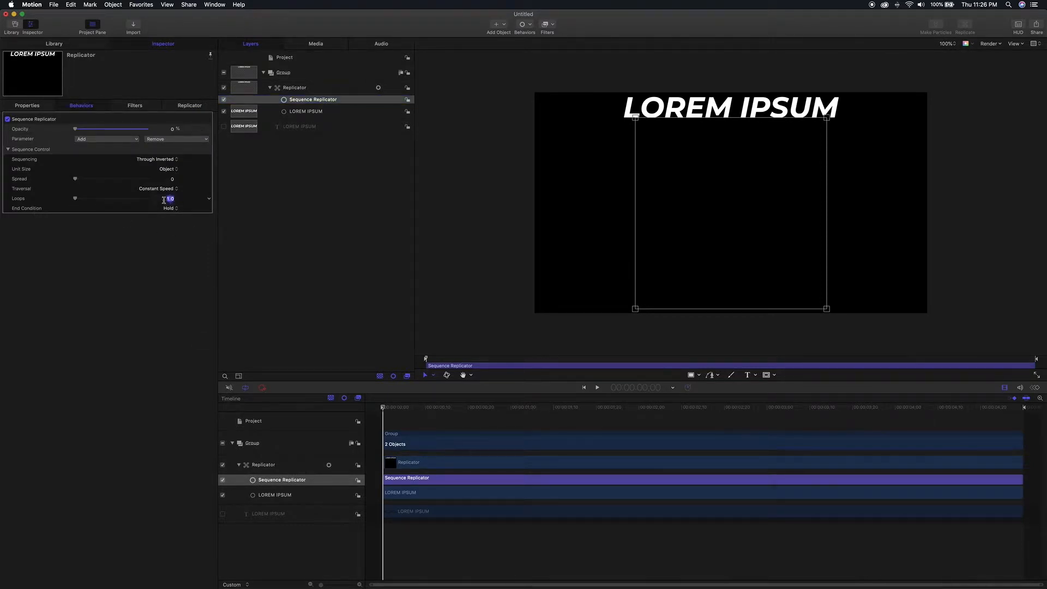
text(3)
key(Return)
click(166, 208)
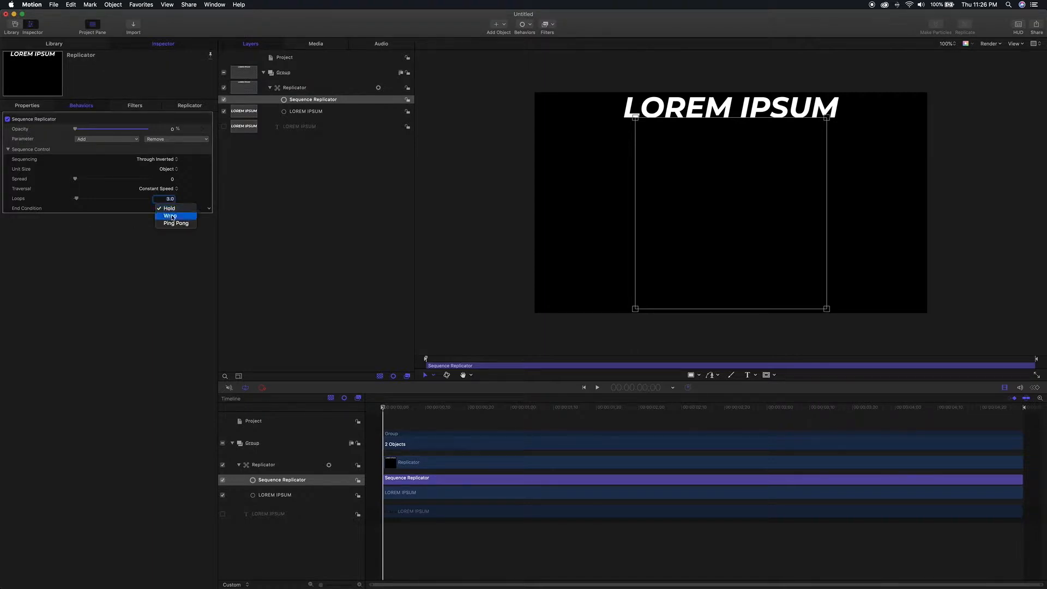
click(175, 224)
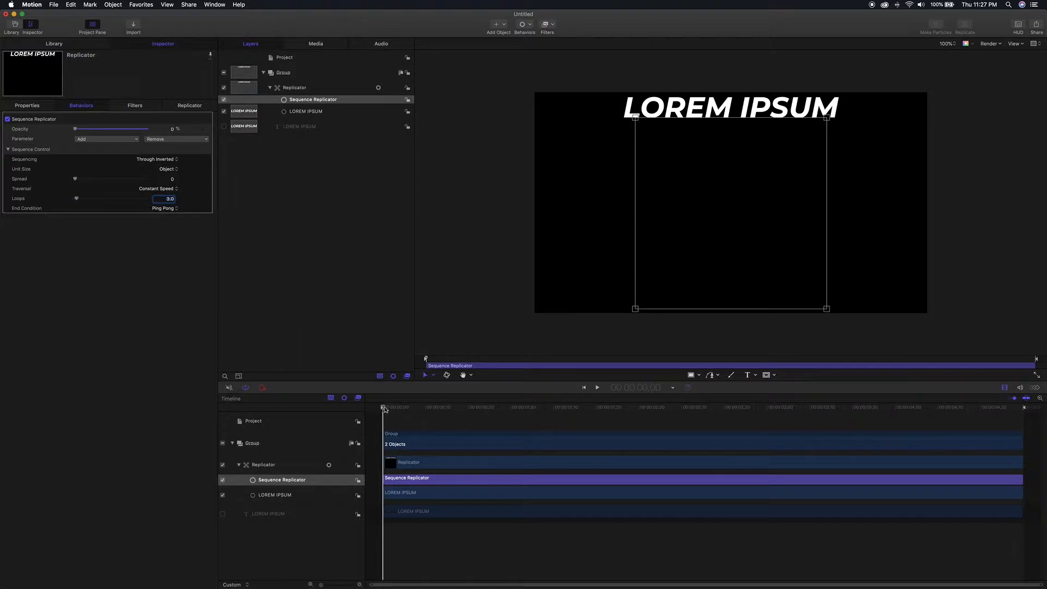
drag(384, 409, 780, 436)
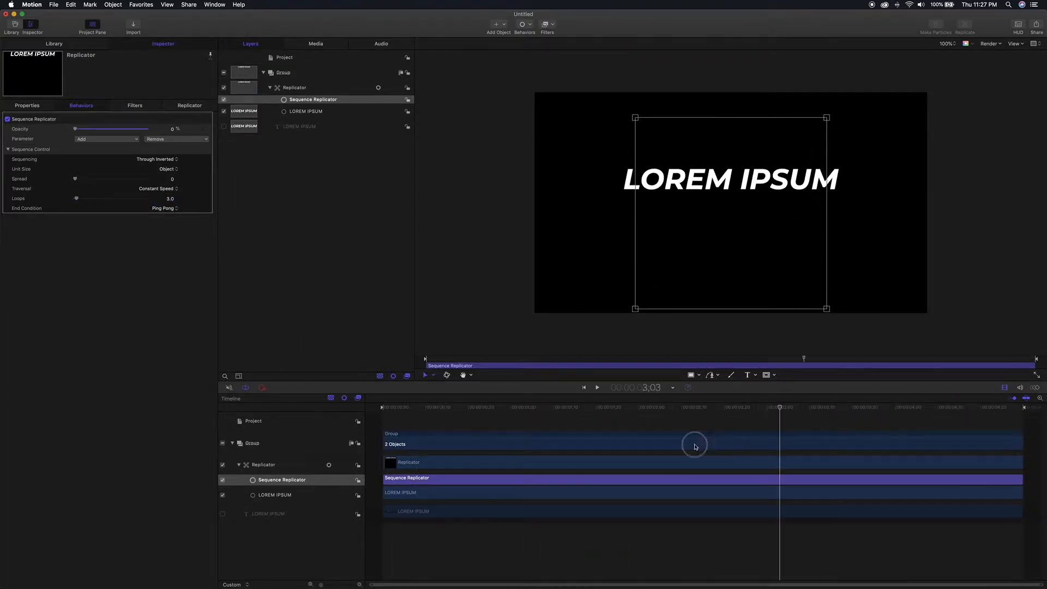
drag(694, 446, 344, 443)
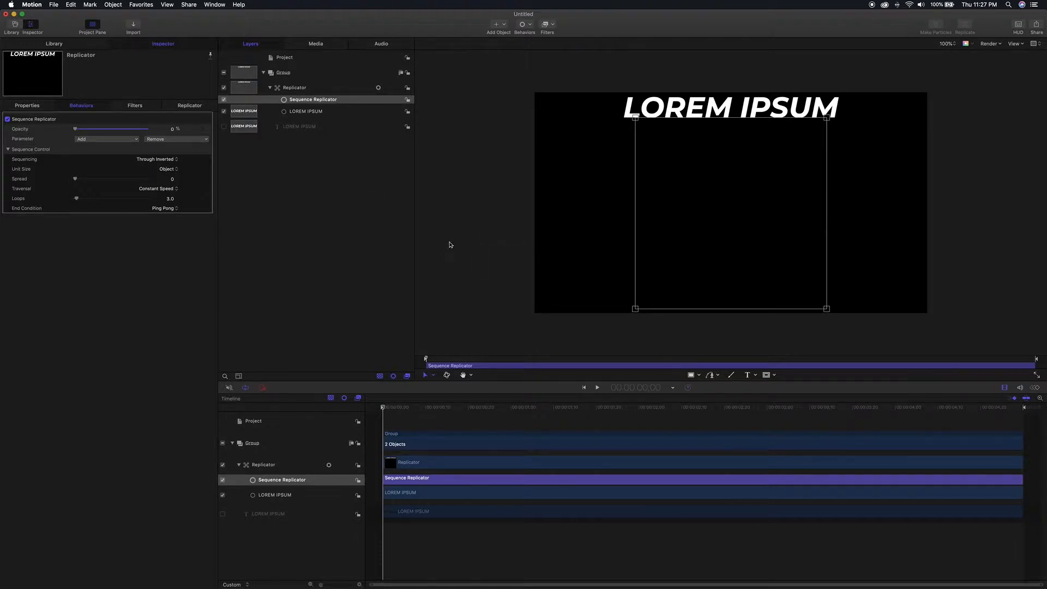
Step: Rename the group that holds the replicator as Solid Text
click(286, 74)
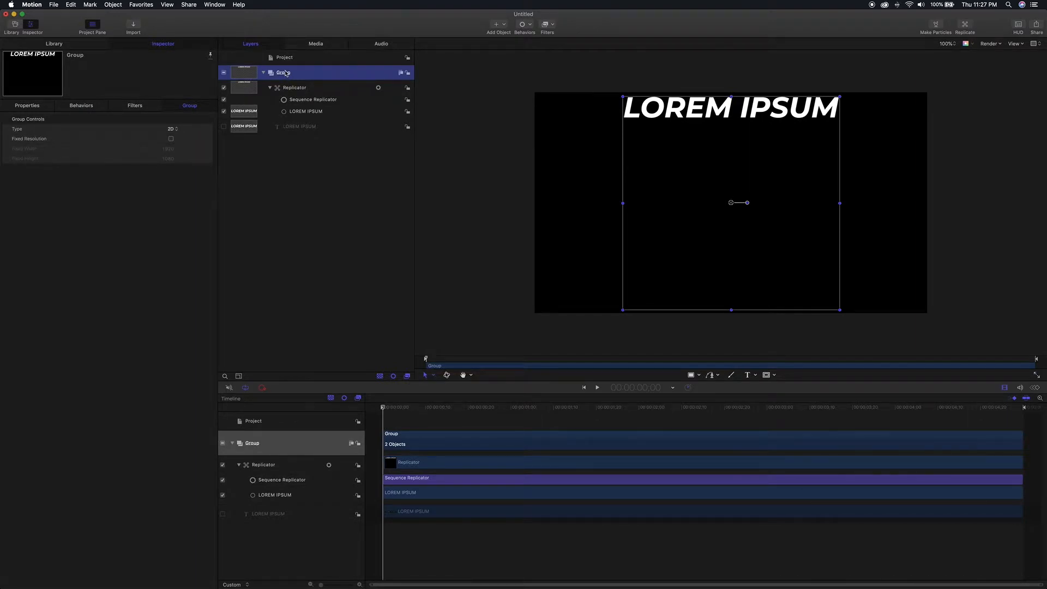
double_click(284, 74)
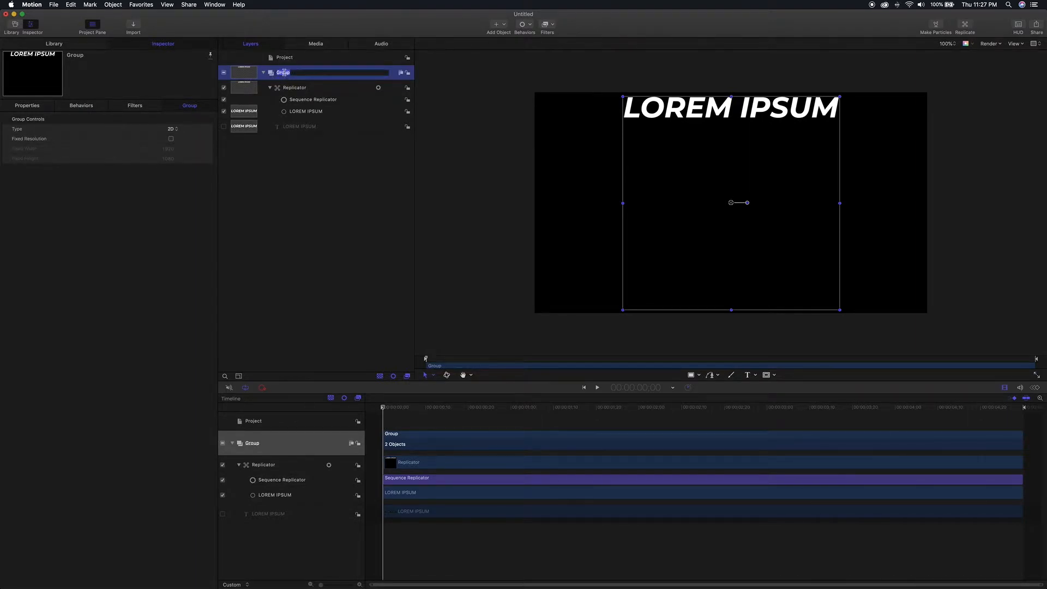
text(Text)
key(Return)
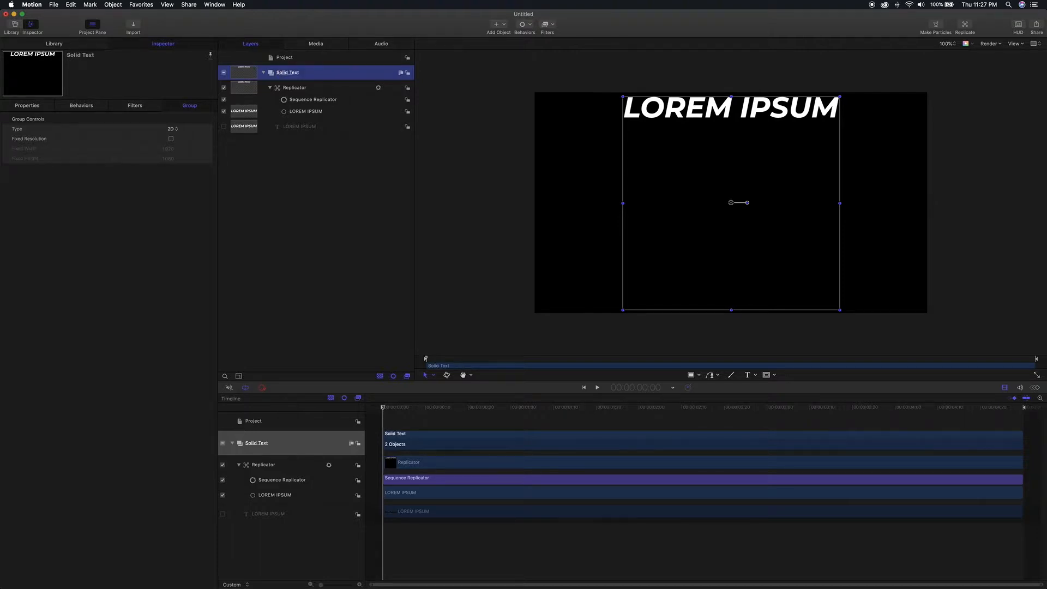
Step: Duplicate the Solid Text group and rename the copy as Outline Text
right_click(283, 74)
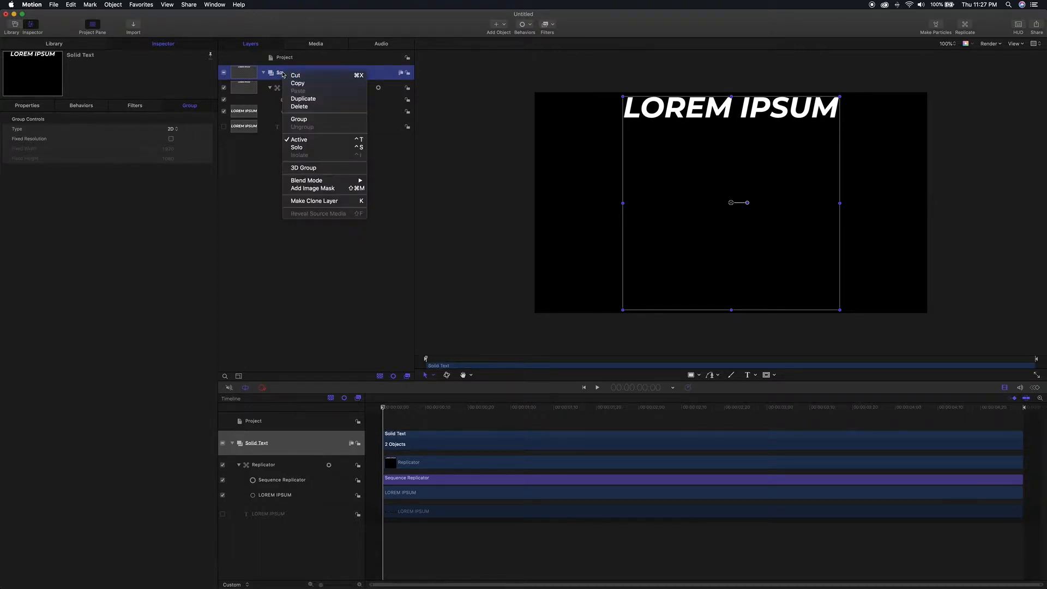
click(299, 99)
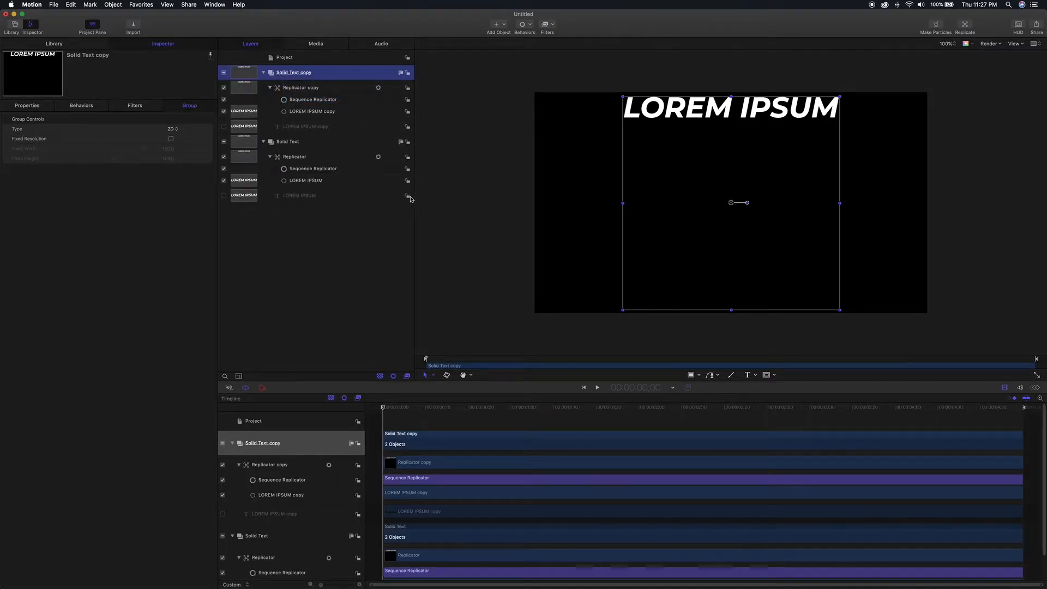
double_click(296, 74)
double_click(283, 72)
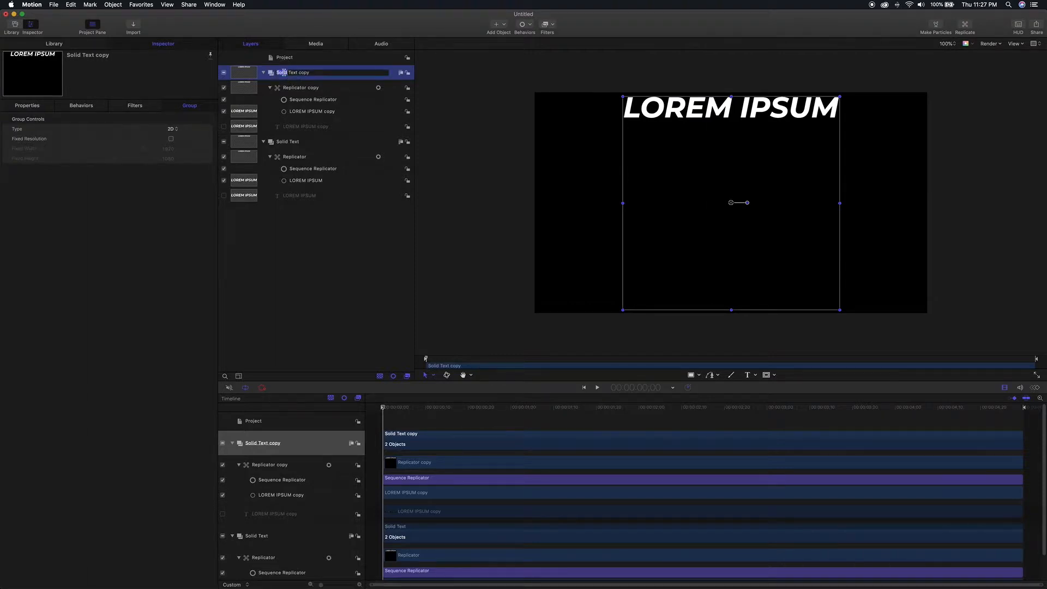
text(Outline)
double_click(309, 72)
key(BackSpace)
key(BackSpace)
Step: Hide the Solid Text group, and on the Outline Text group's source title disable Face and enable Outline
click(224, 142)
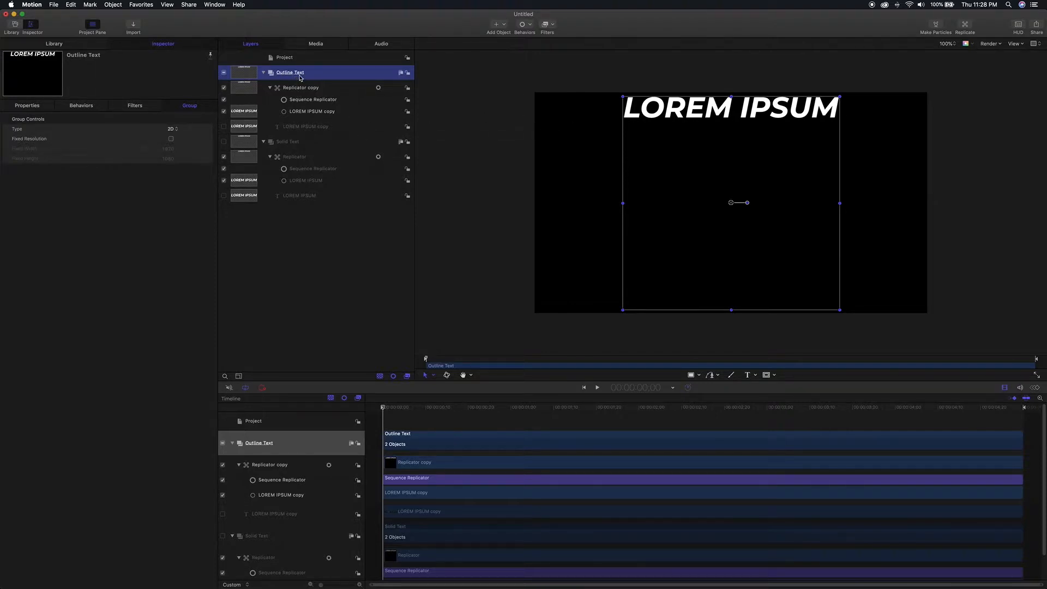
click(305, 129)
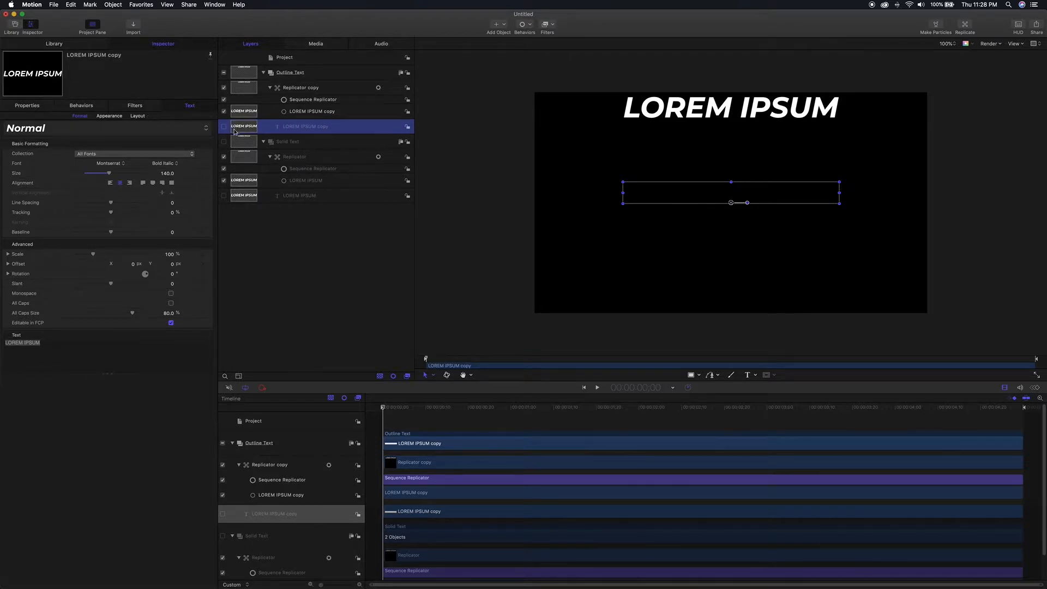
click(109, 116)
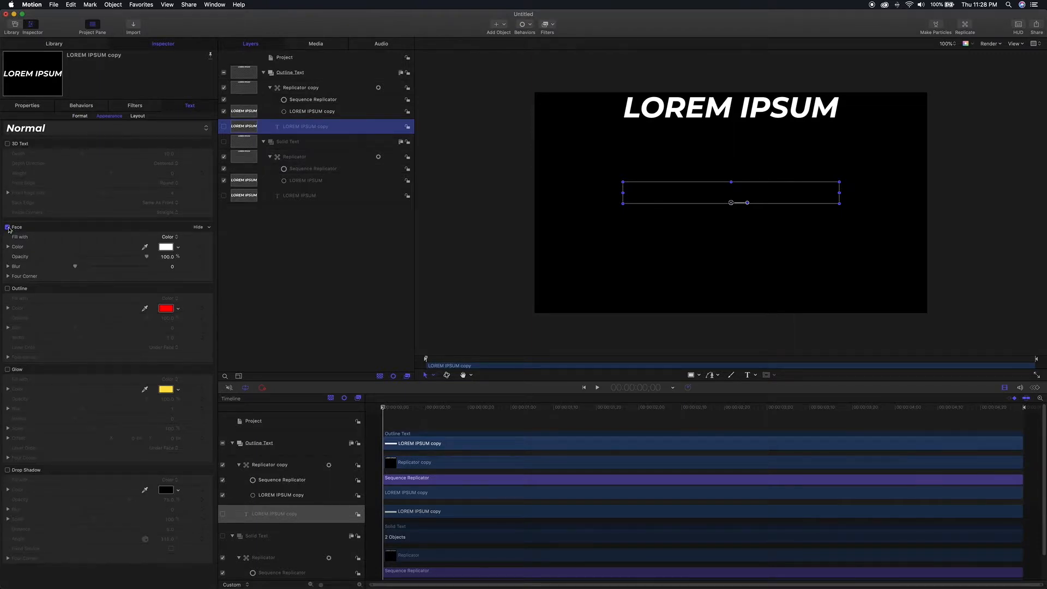
click(7, 227)
click(8, 288)
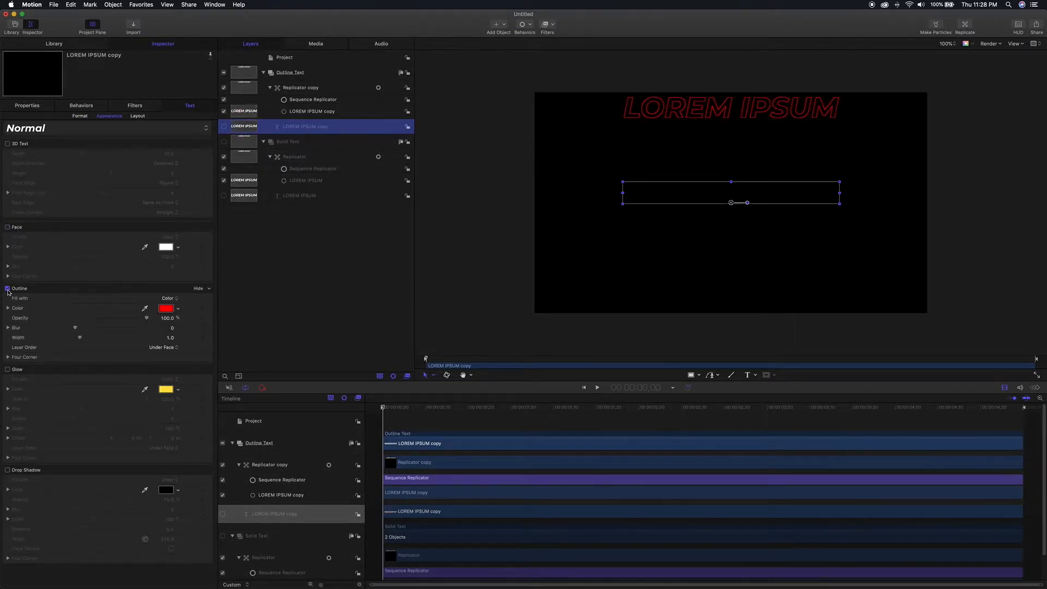
Step: Set the title's outline color to white and its outline width to 2
click(166, 309)
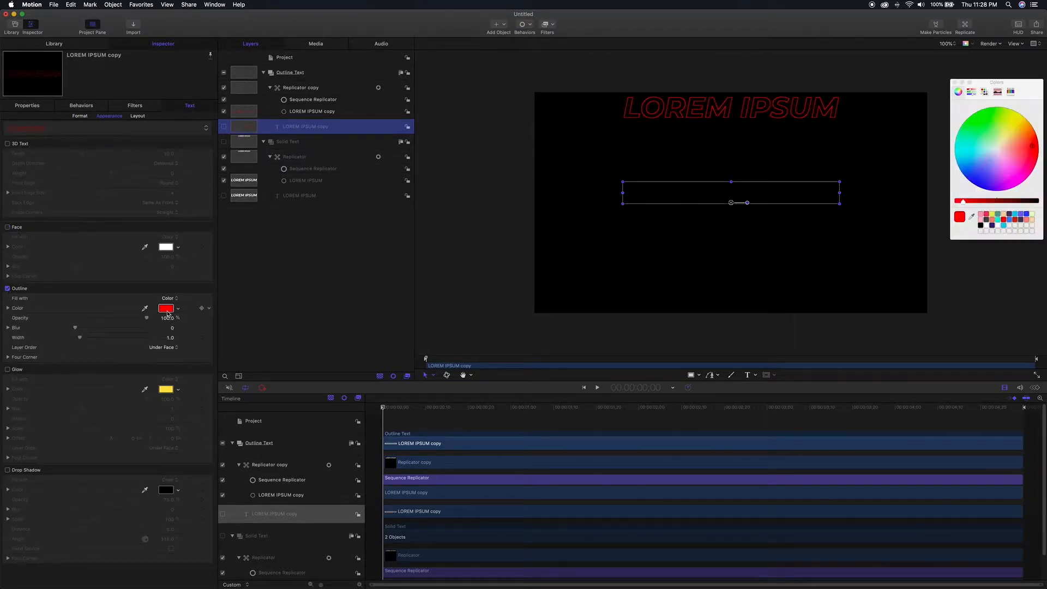
click(988, 228)
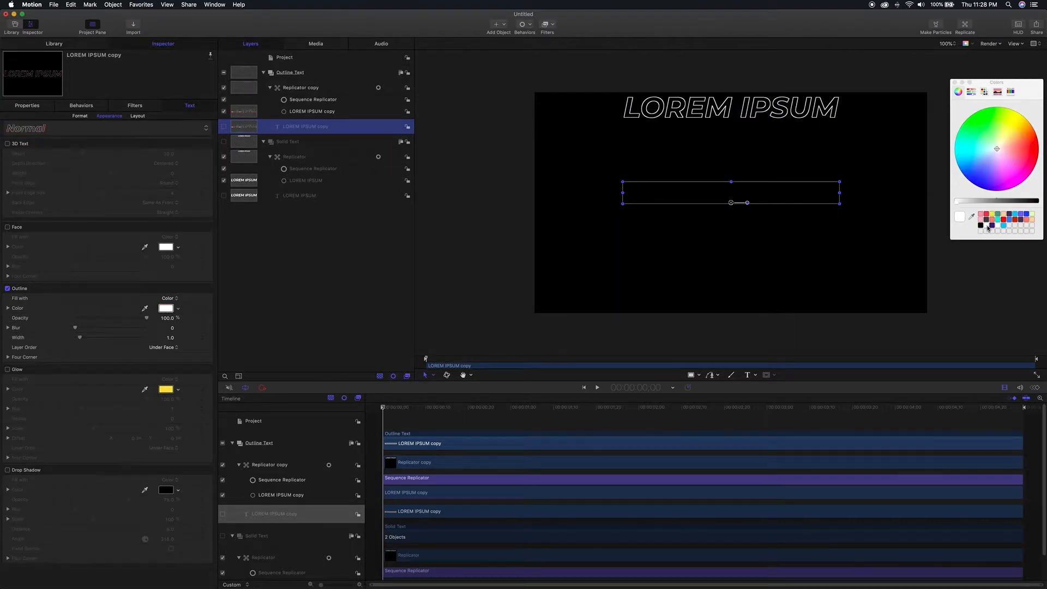
click(170, 338)
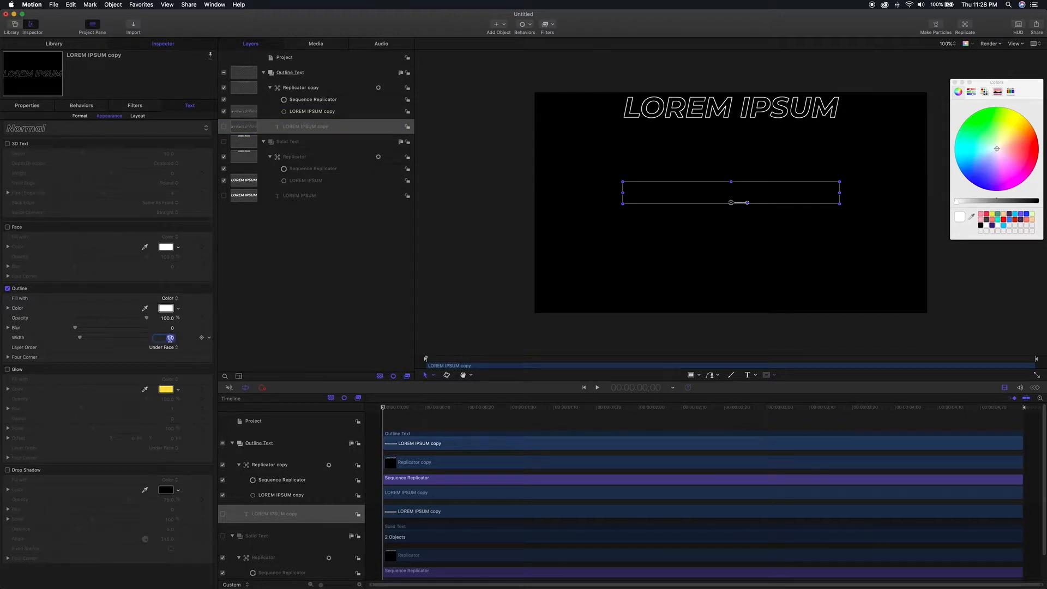
key(Return)
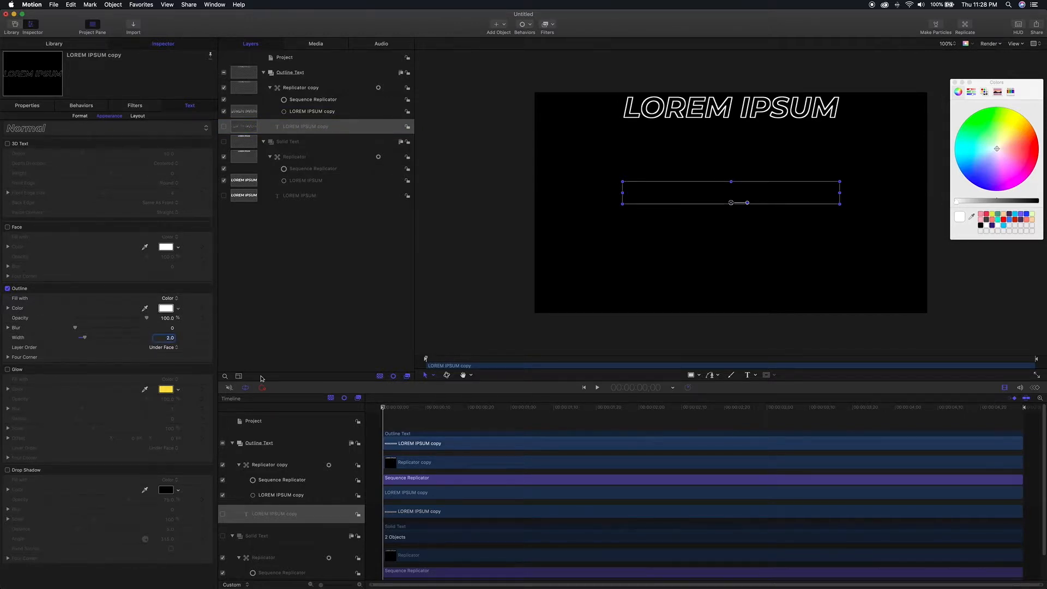
Step: Show the Solid Text group again and scrub the timeline to compare the outline and solid animations
drag(382, 410, 350, 436)
click(224, 142)
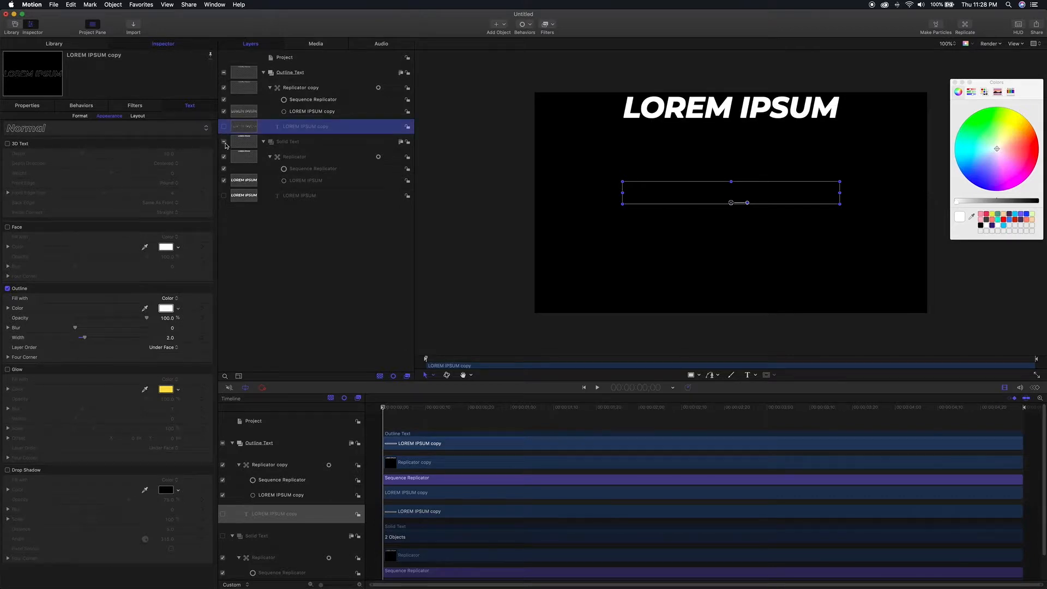
mouse_move(383, 406)
mouse_down()
mouse_move(787, 428)
mouse_move(382, 426)
mouse_up()
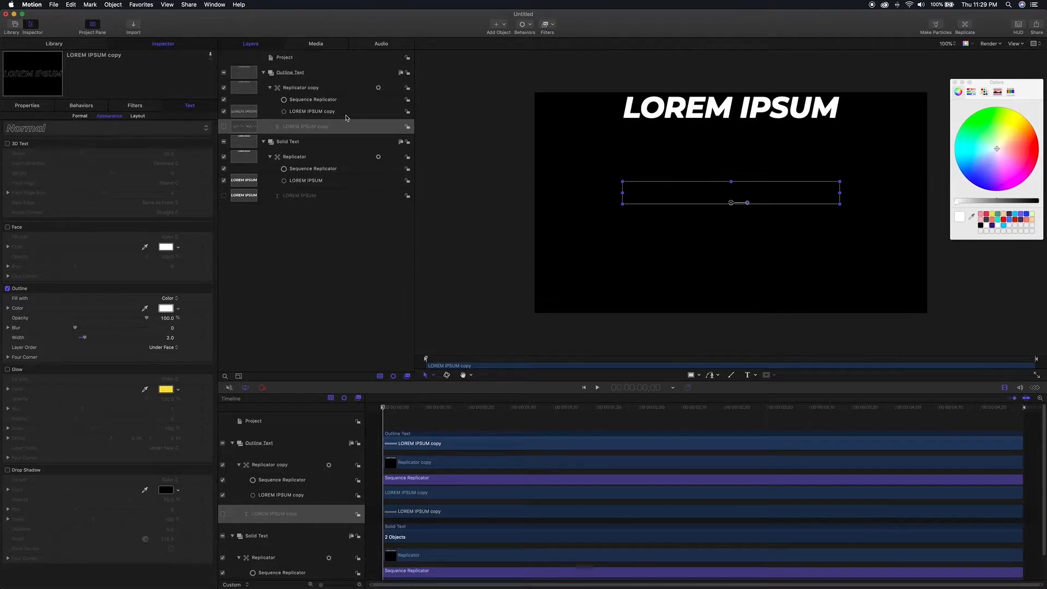
Step: Set the Outline Text group's Sequence Replicator sequencing to Through and scrub the whole timeline to preview it
click(303, 101)
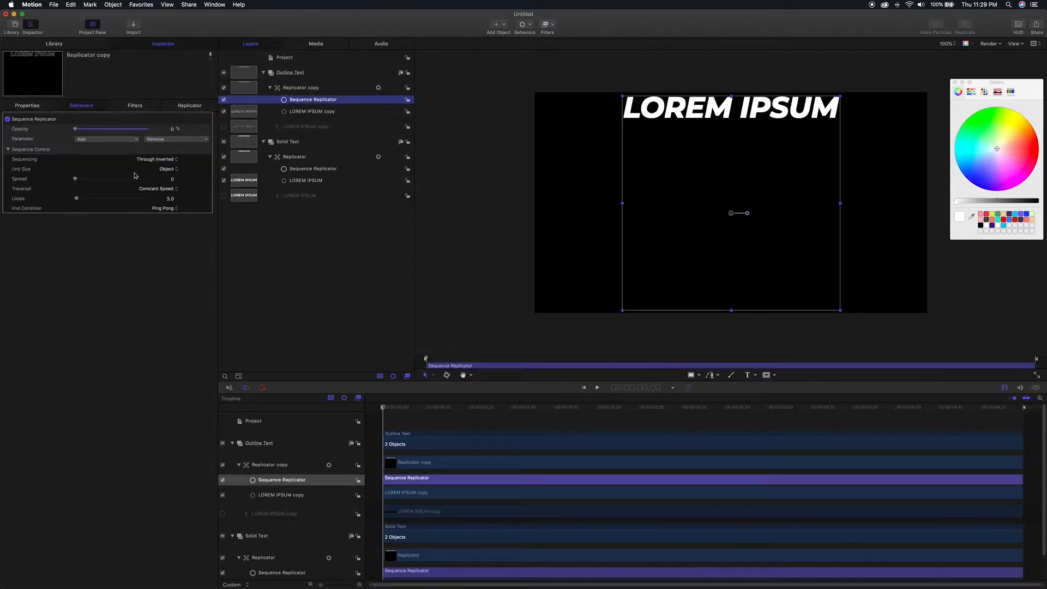
click(152, 160)
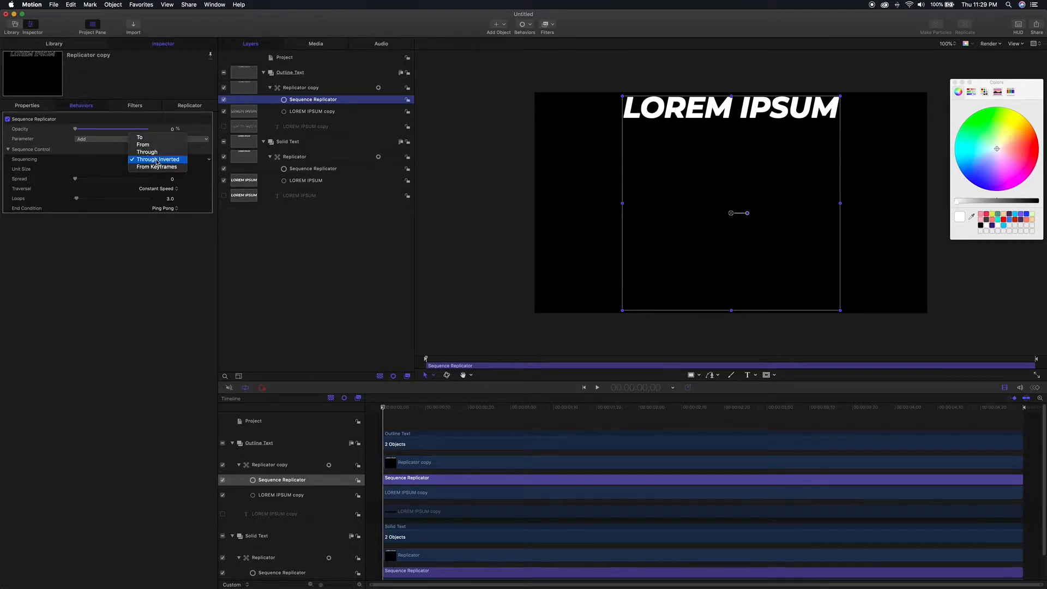
click(158, 153)
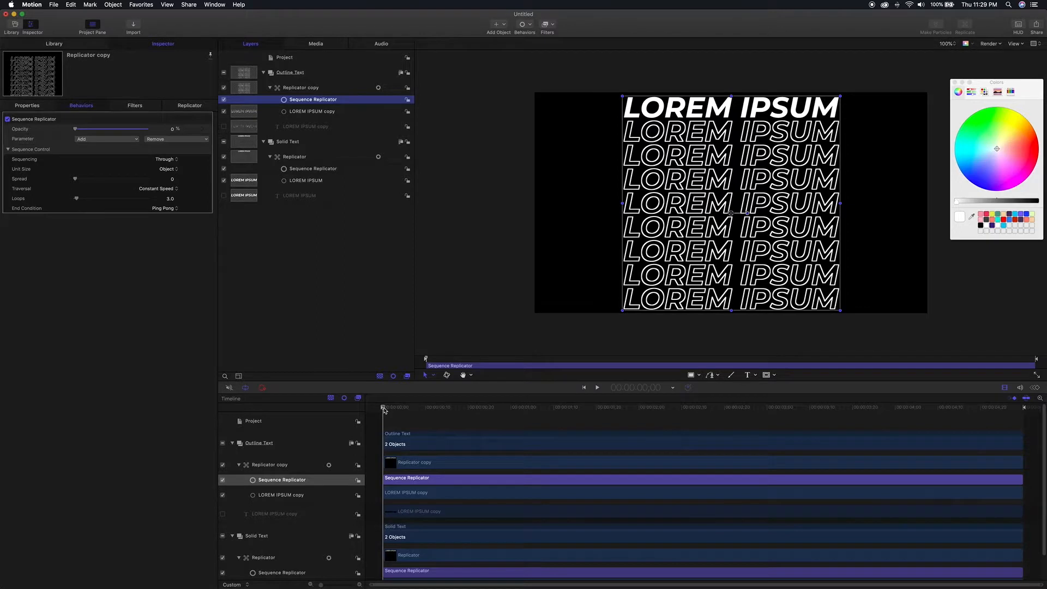
drag(383, 409, 1005, 409)
drag(923, 414, 375, 427)
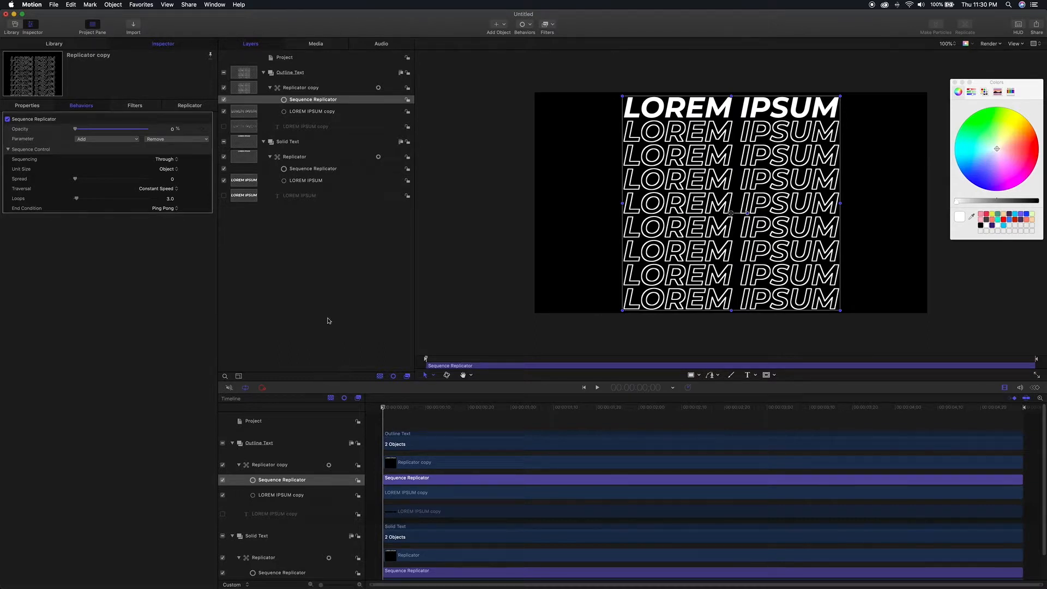
Step: Collapse the Solid Text group and add a new group, placing it below Solid Text in the layer order
click(264, 143)
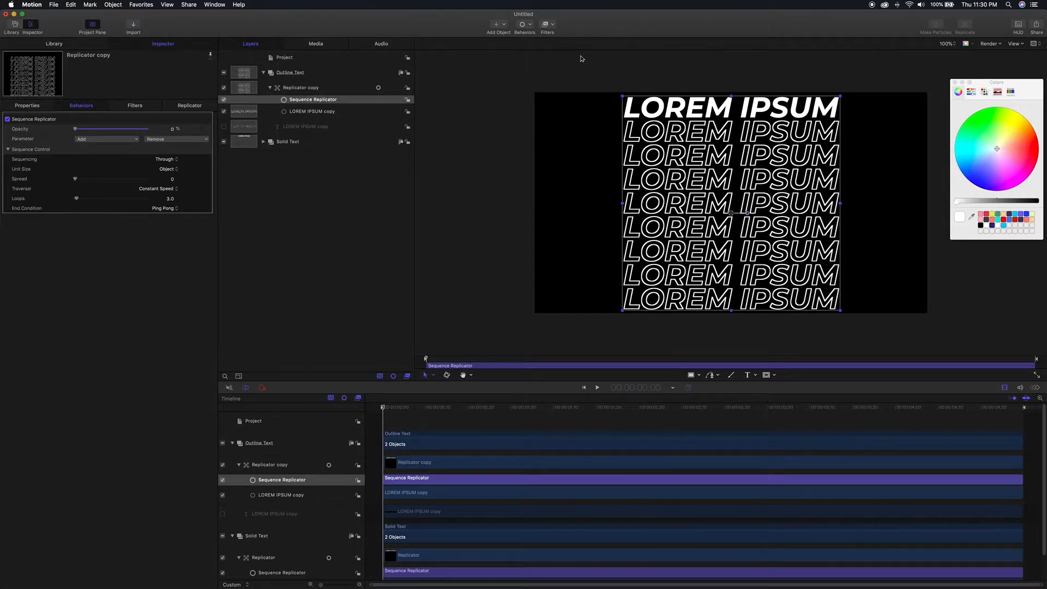
click(505, 26)
click(510, 37)
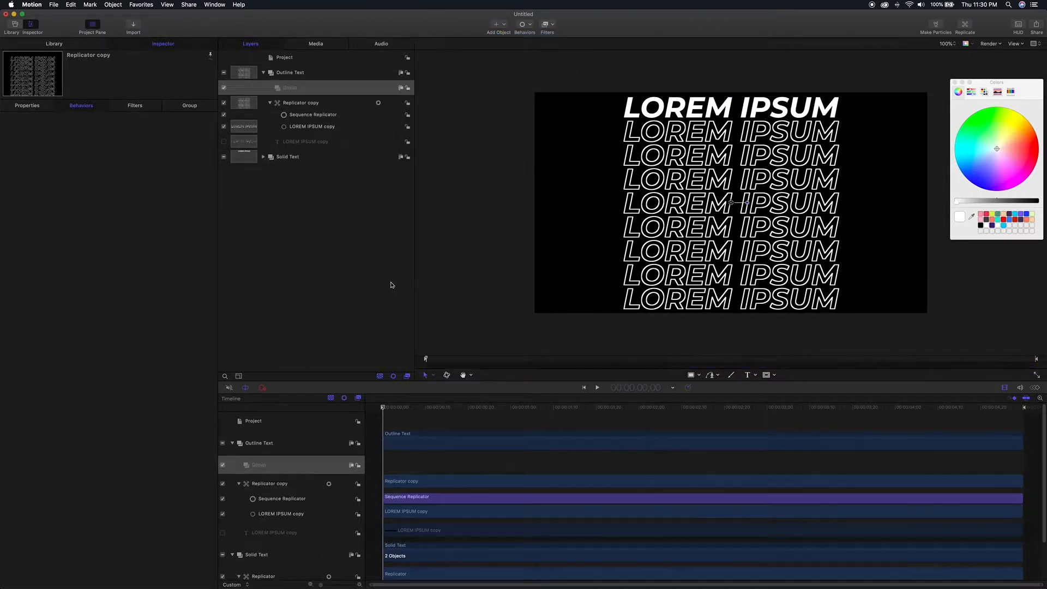
drag(278, 89, 236, 167)
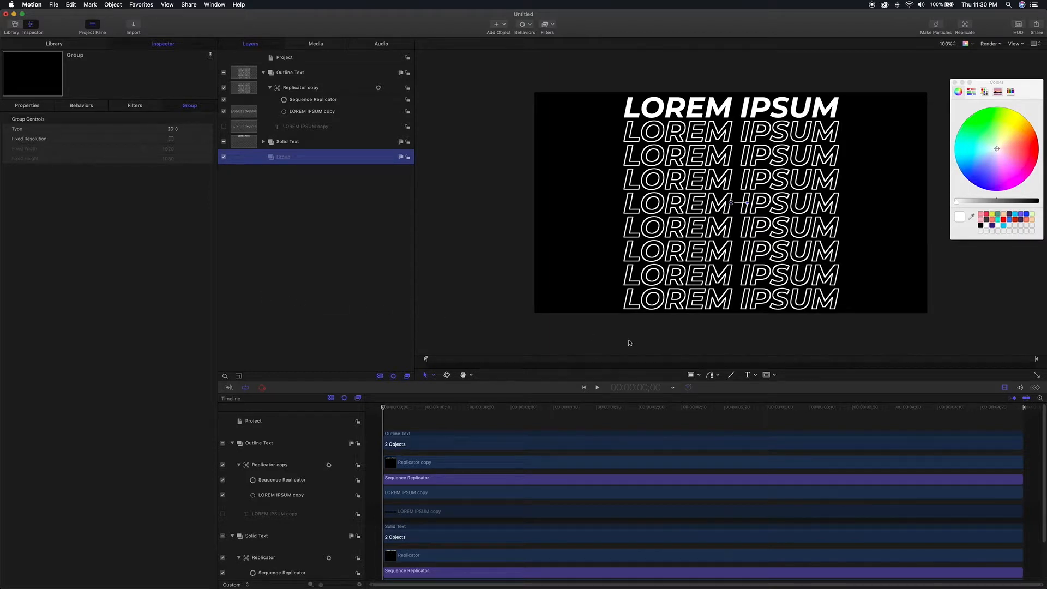
Step: Draw a rectangle covering the entire canvas in the new group and reset its position
click(691, 376)
drag(530, 87, 932, 317)
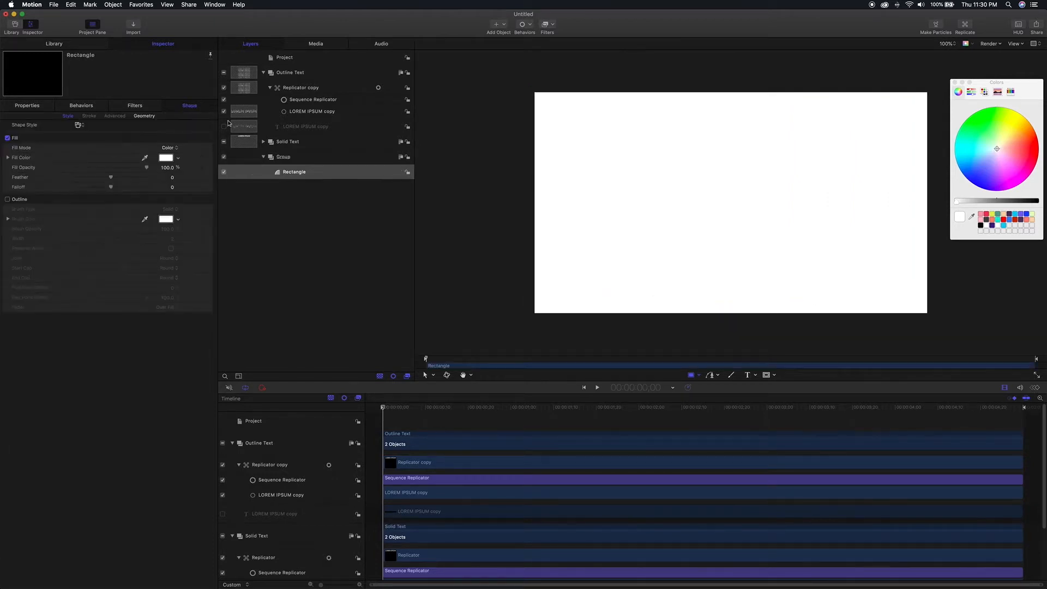
click(29, 106)
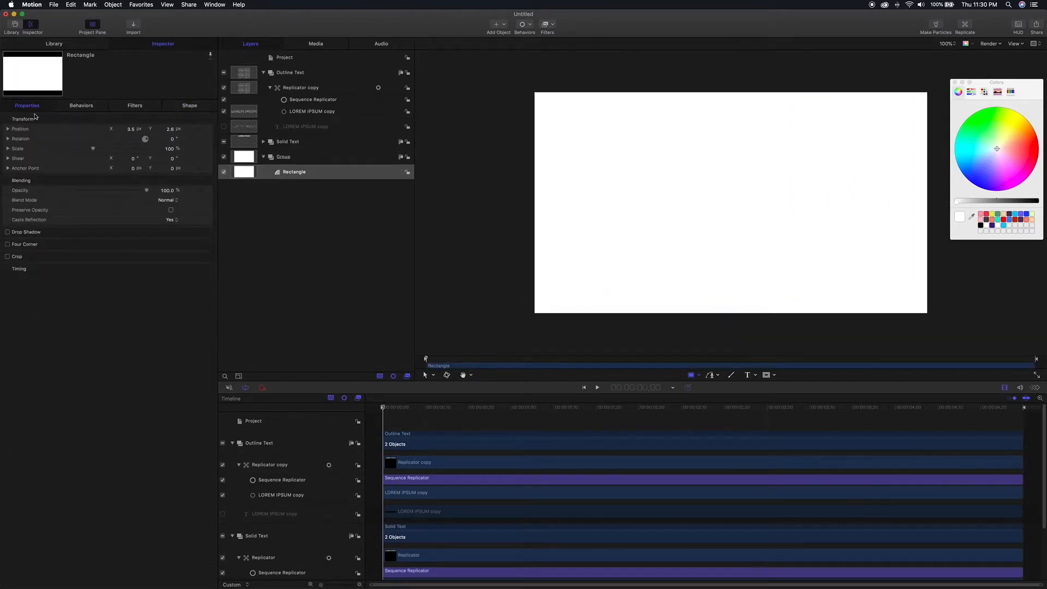
click(209, 130)
click(229, 133)
Step: Set the background rectangle's fill color to violet and scrub the timeline to preview the animation
click(191, 107)
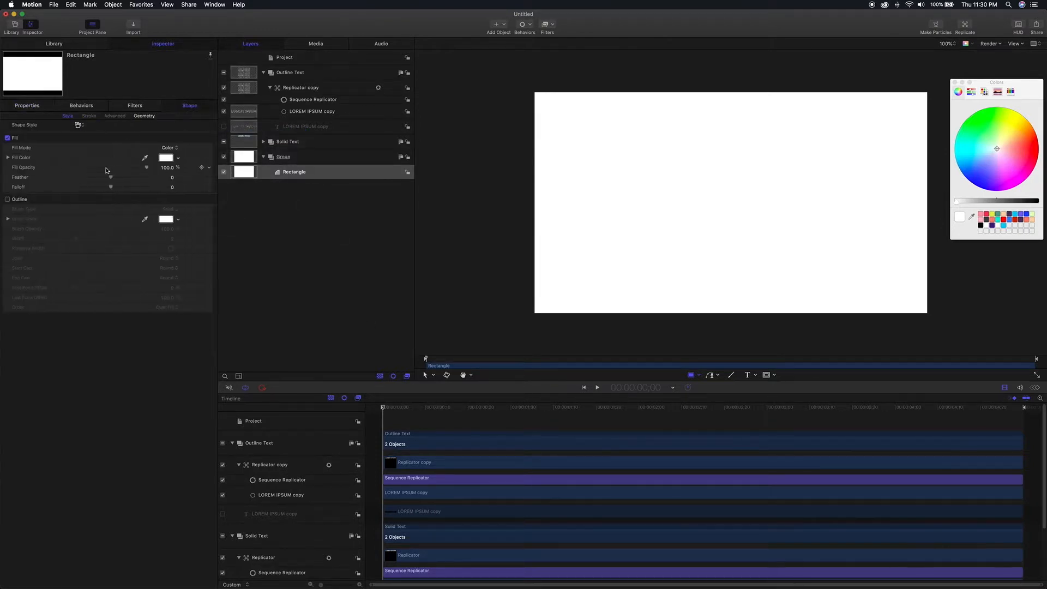
click(166, 159)
click(1020, 215)
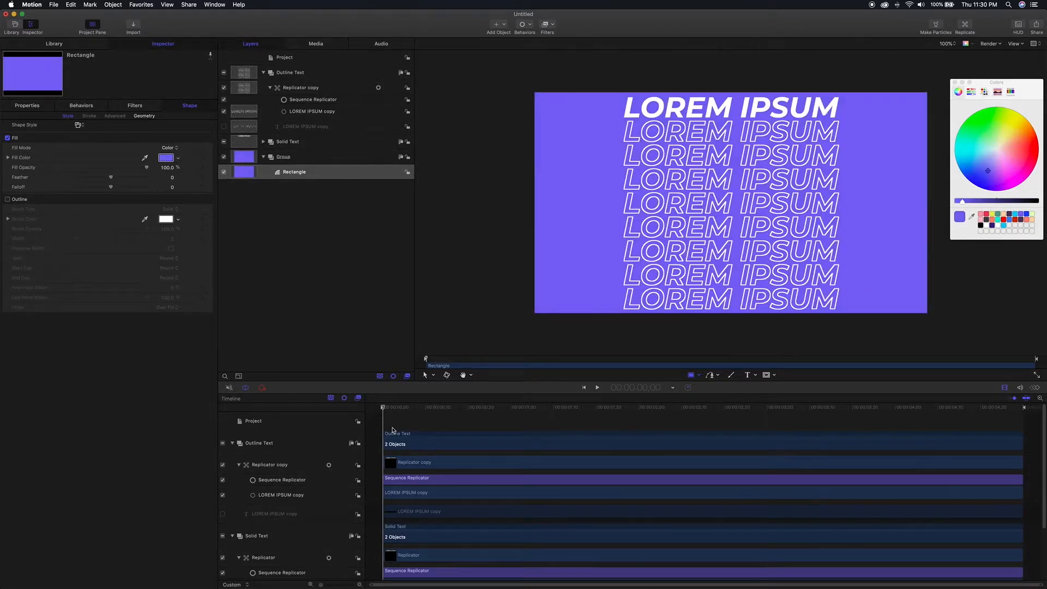
drag(383, 407, 379, 443)
scroll(463, 482, down, 3)
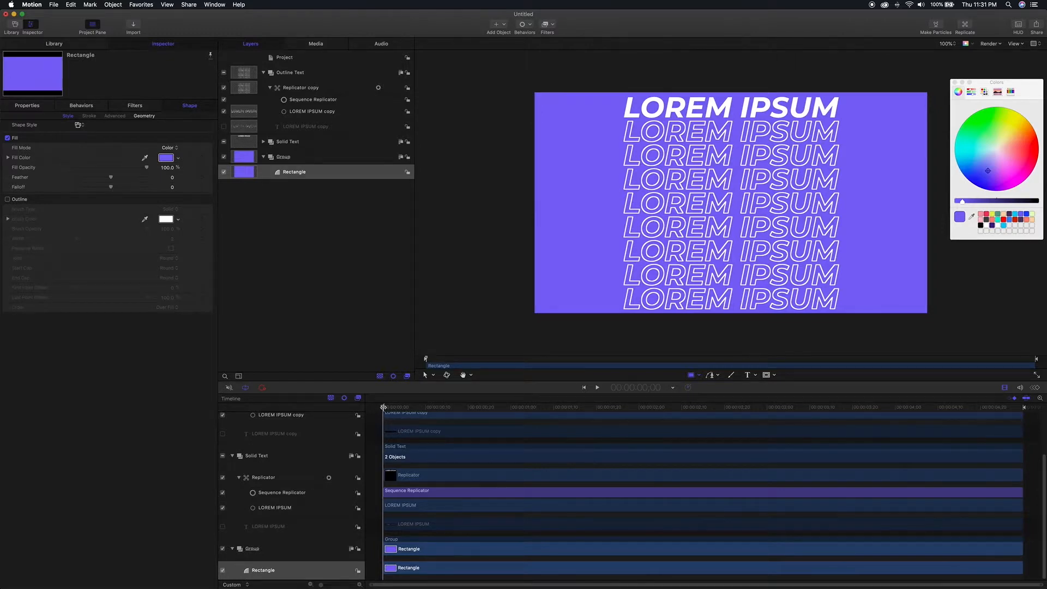
Step: Move the playhead to 1;15, where the solid text reaches the last row, and duplicate the violet background rectangle
drag(383, 407, 561, 416)
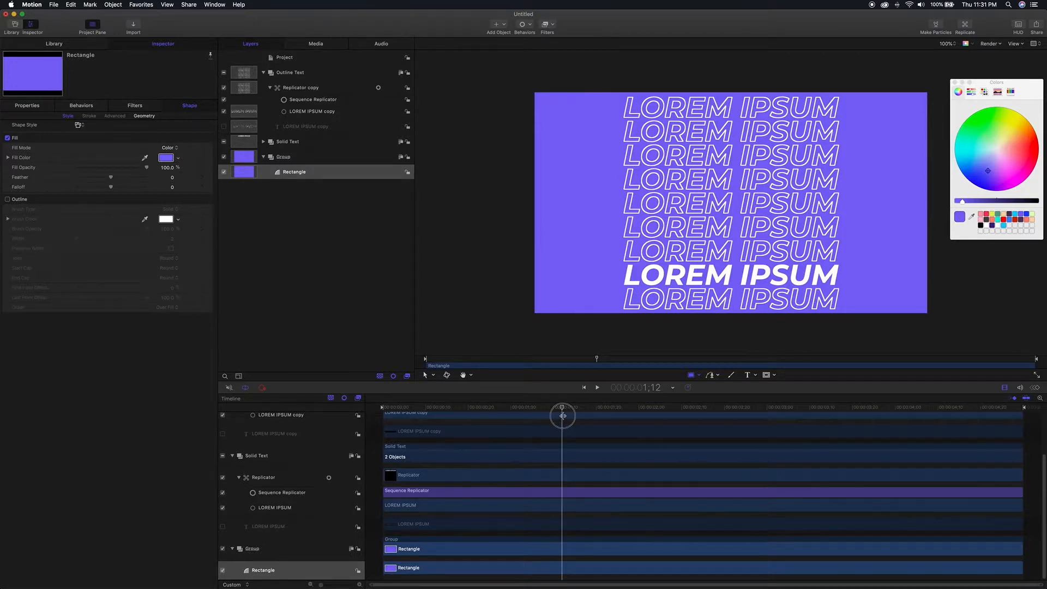
drag(562, 415, 574, 418)
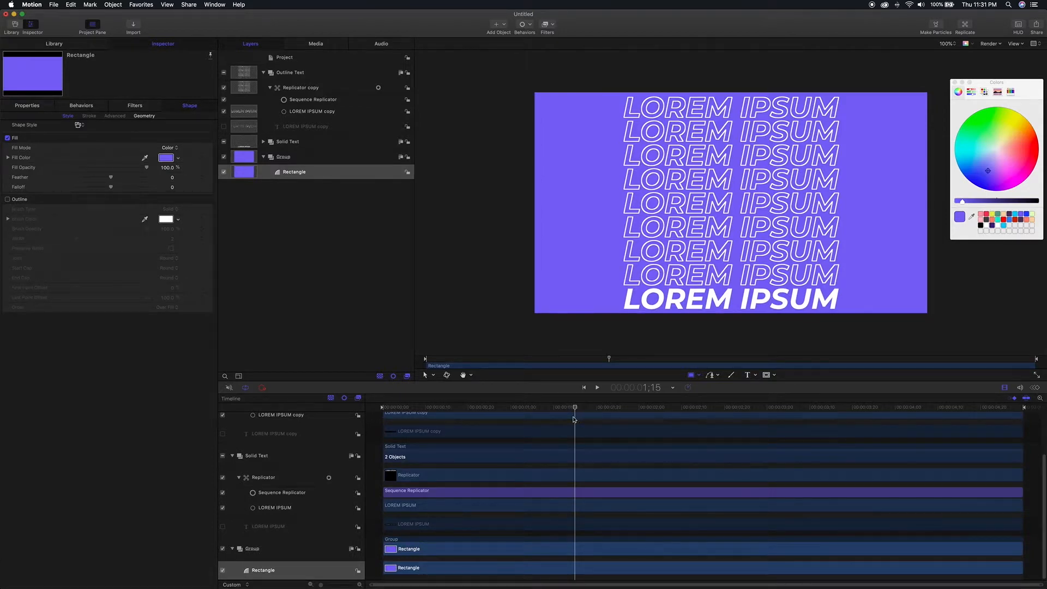
right_click(279, 174)
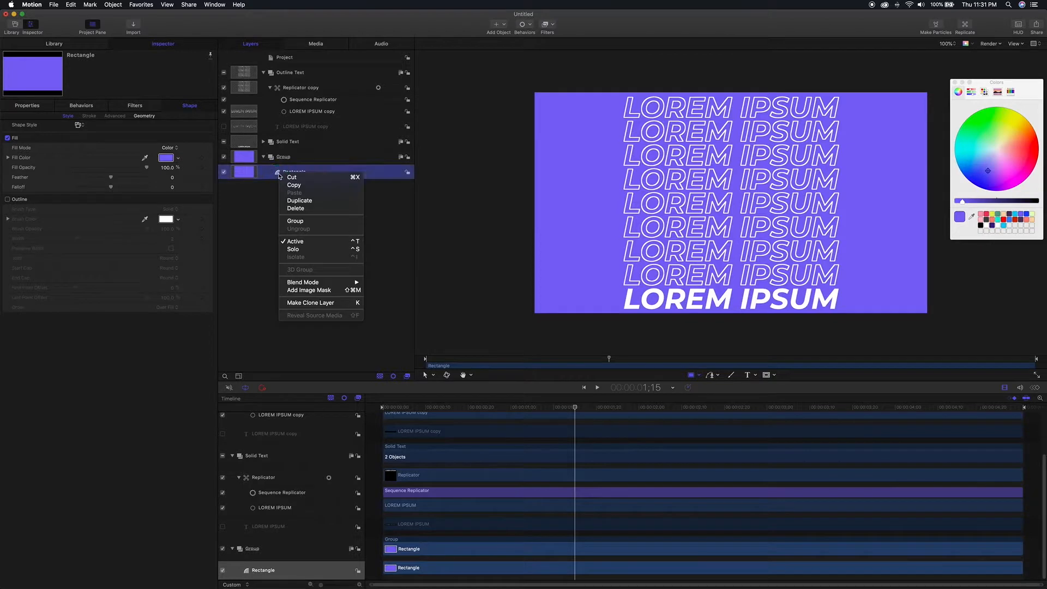
click(298, 201)
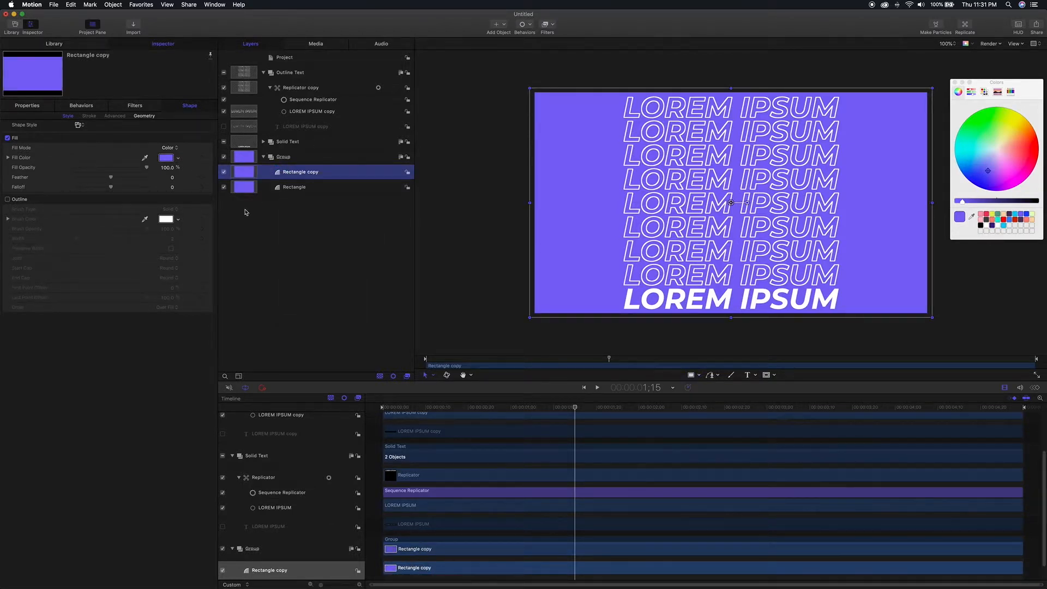
Step: Rename the original background rectangle Rectangle 1 and its duplicate Rectangle 2
click(302, 190)
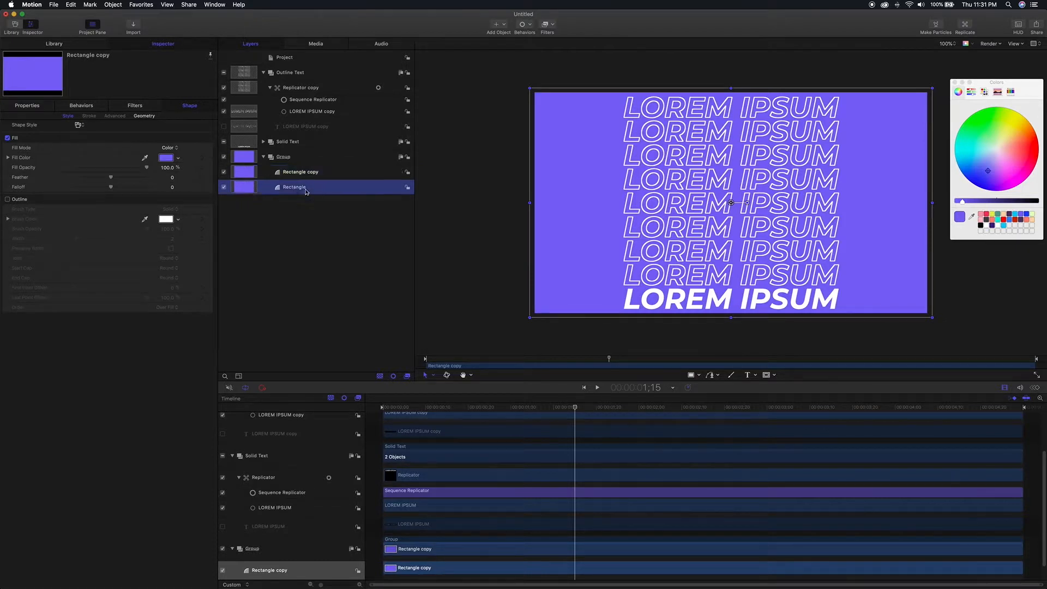
double_click(302, 189)
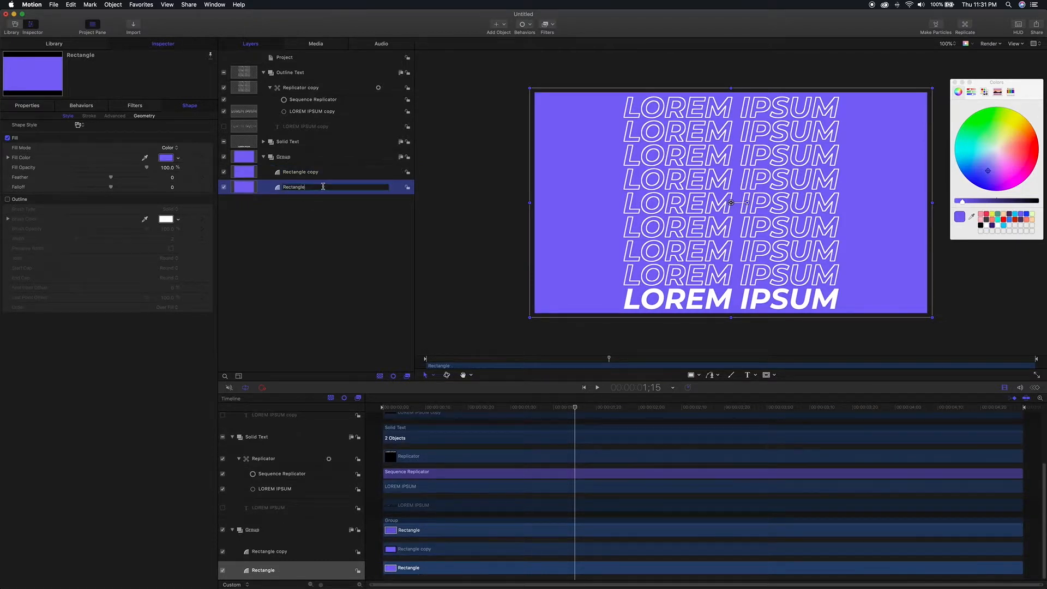
text(1)
click(316, 173)
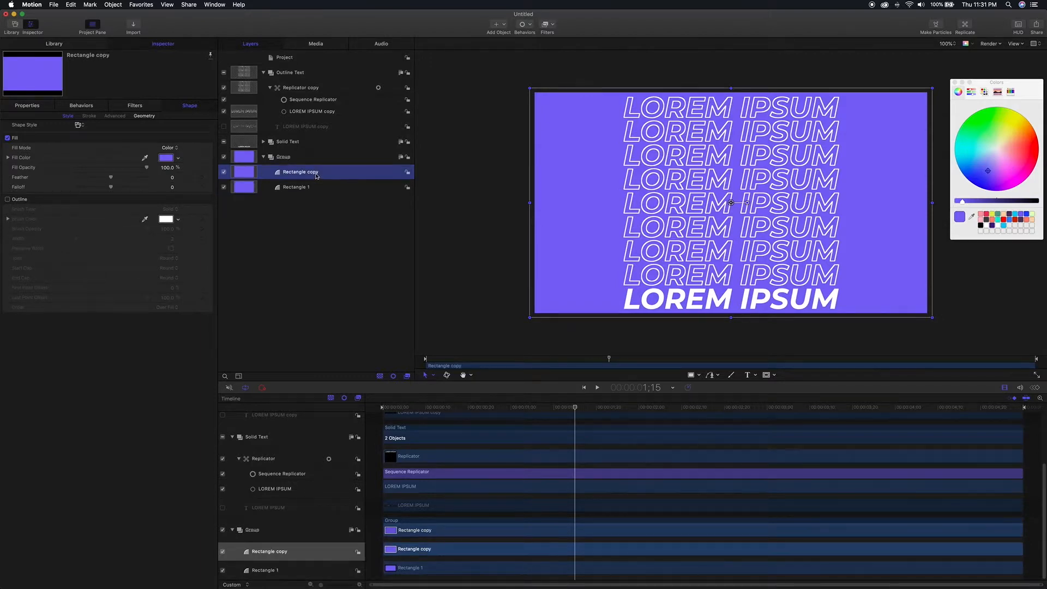
double_click(314, 173)
text(2)
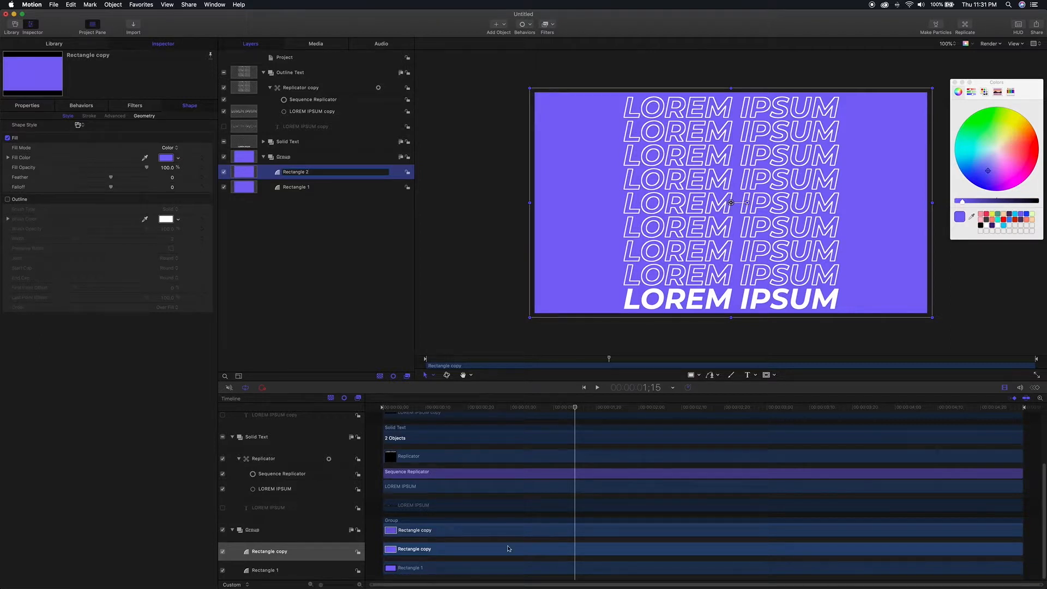
Step: Trim the end of Rectangle 1 and the start of Rectangle 2 to the playhead at 1;15
click(575, 568)
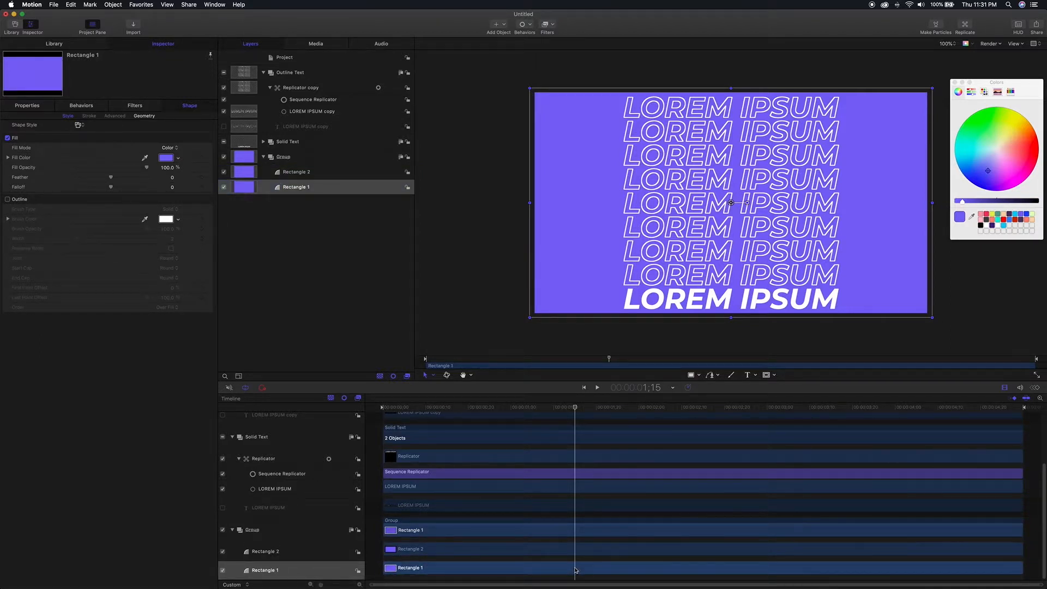
key(o)
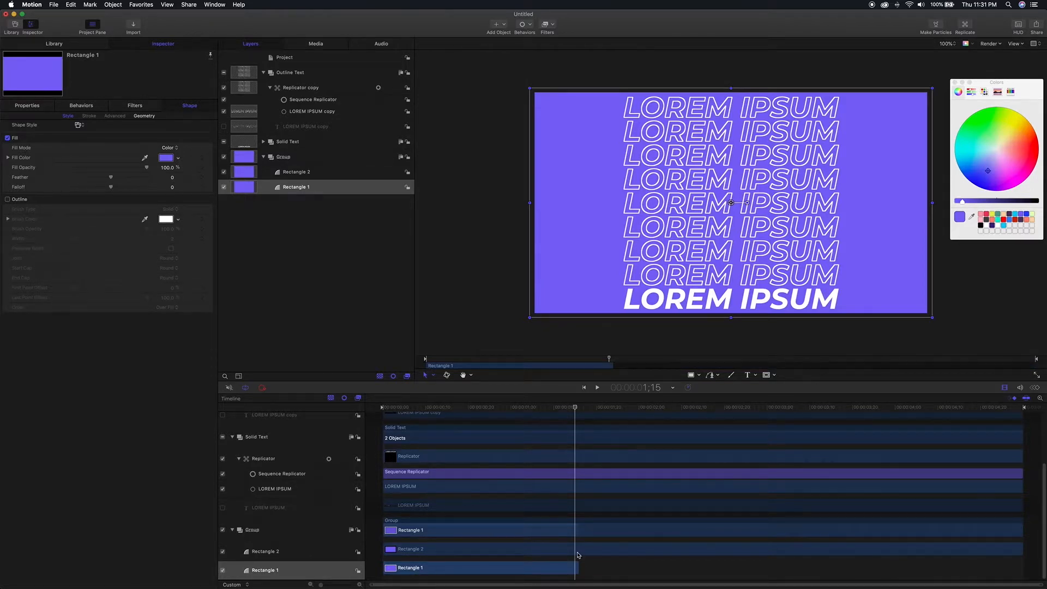
click(577, 552)
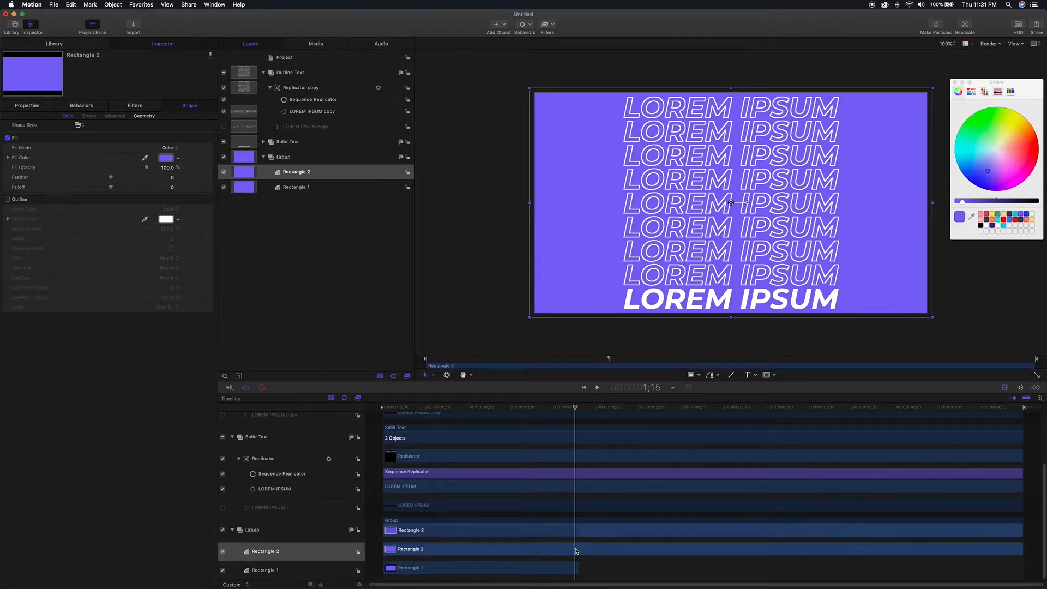
key(i)
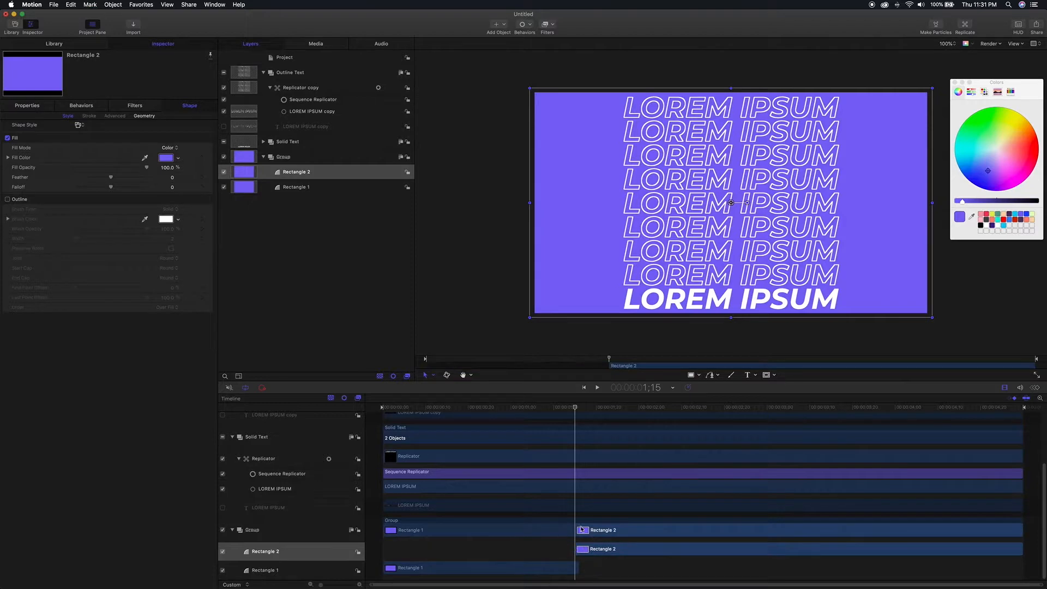
Step: Trim Rectangle 1's end back to meet the start of Rectangle 2, and set Rectangle 2's fill color to red
mouse_move(574, 407)
mouse_down()
mouse_move(565, 407)
mouse_move(575, 409)
mouse_up()
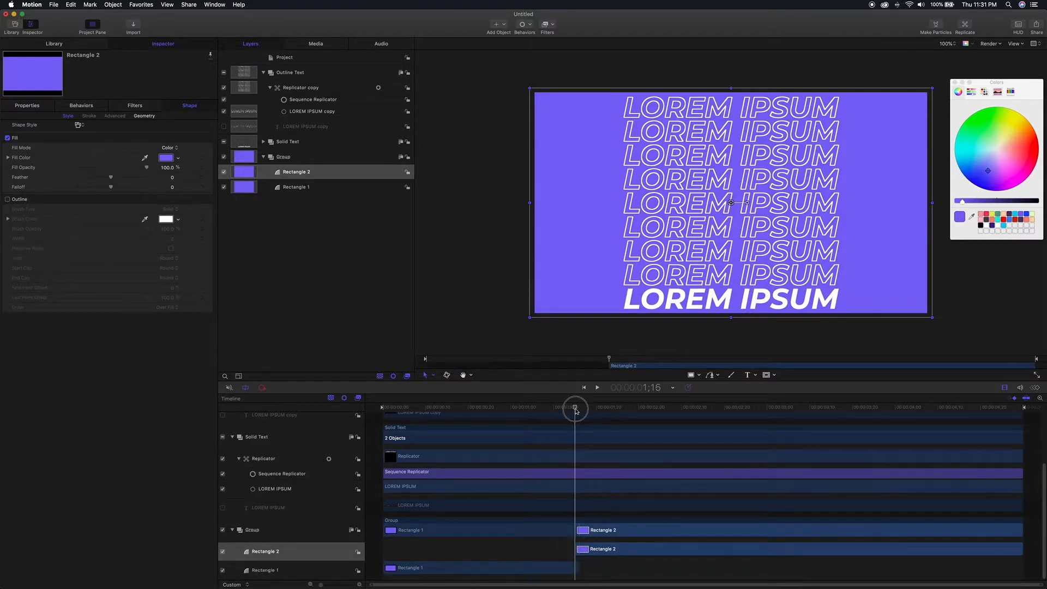
click(576, 567)
drag(574, 567, 573, 568)
click(579, 549)
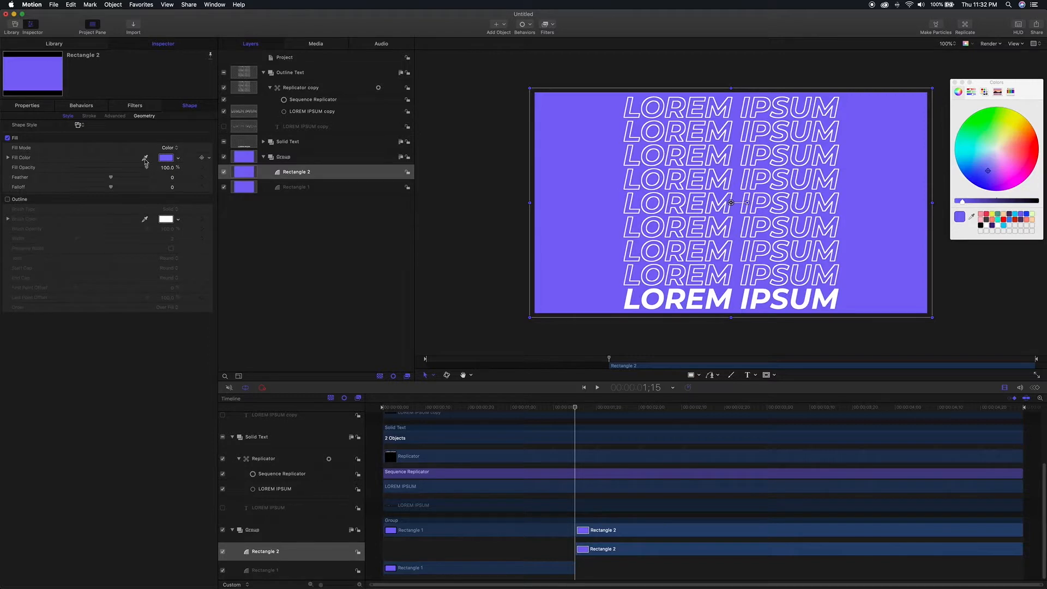
click(1004, 220)
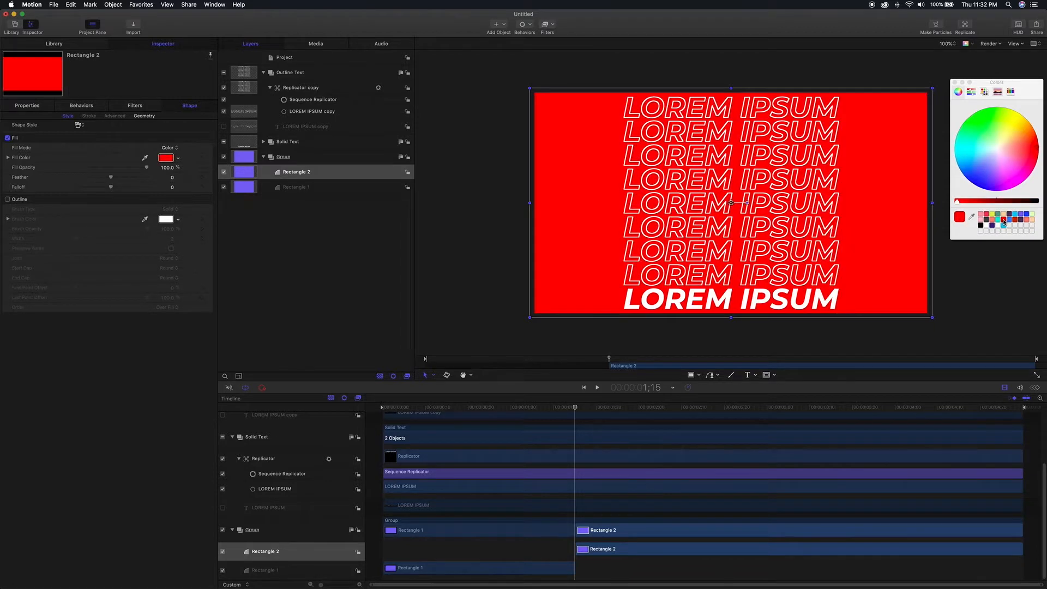
Step: With the playhead at 3;04, where the solid text returns to the first row, duplicate Rectangle 2 and rename the copy Rectangle 3
drag(576, 408, 785, 421)
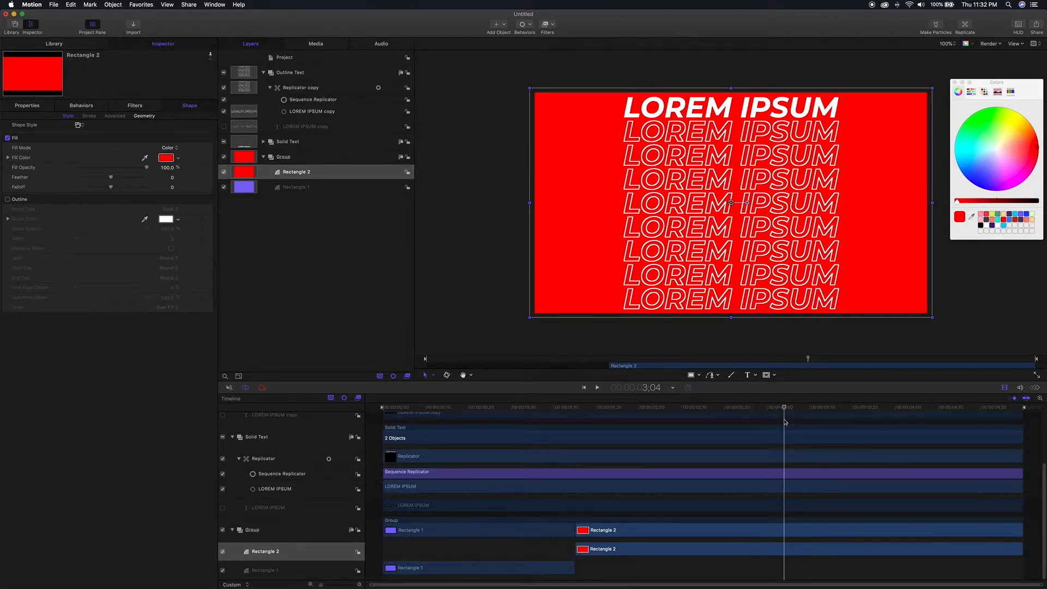
right_click(780, 550)
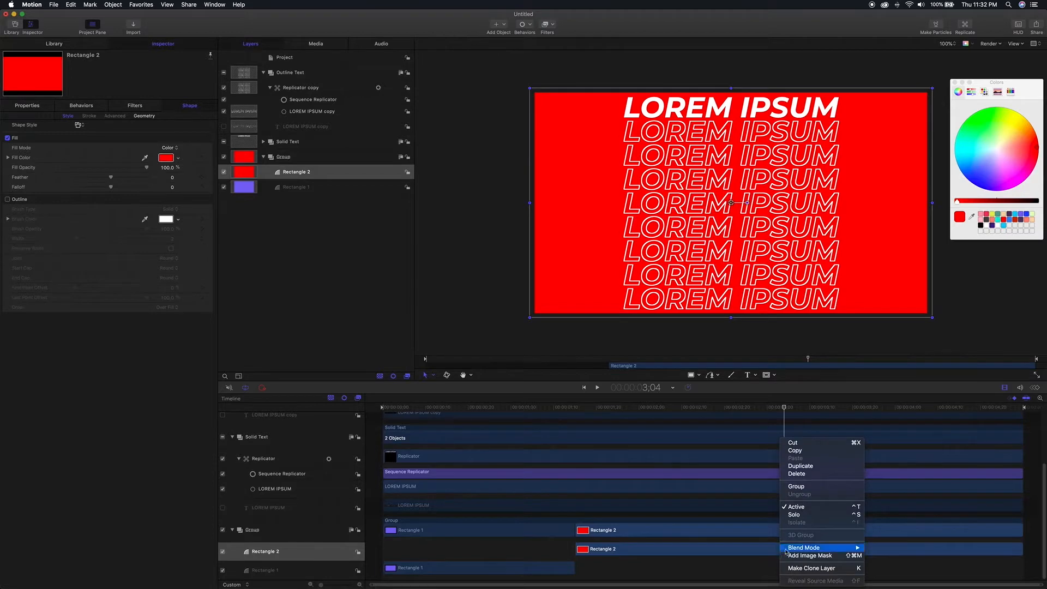
click(802, 470)
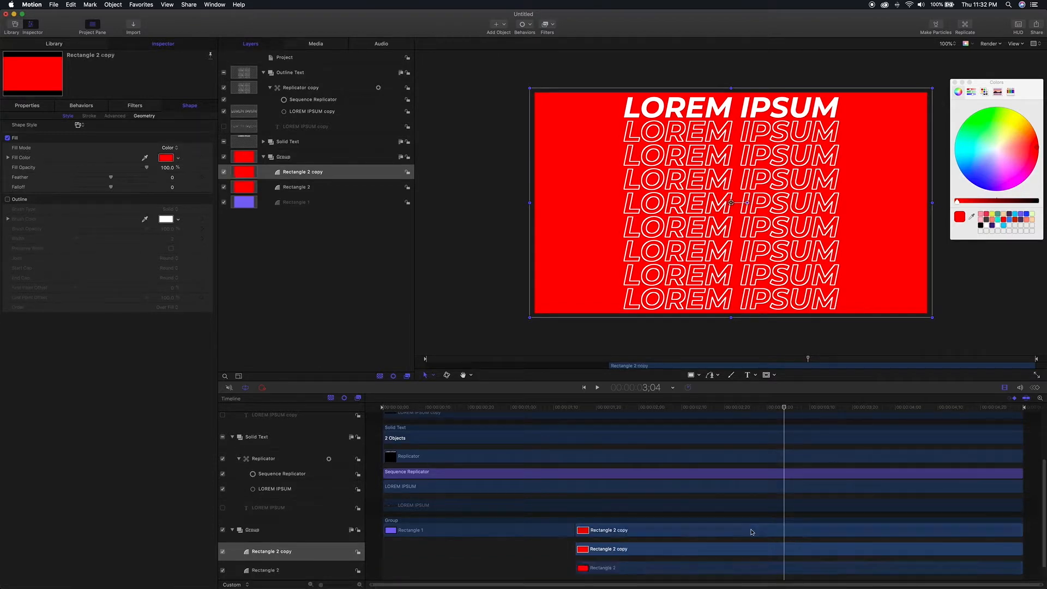
double_click(307, 171)
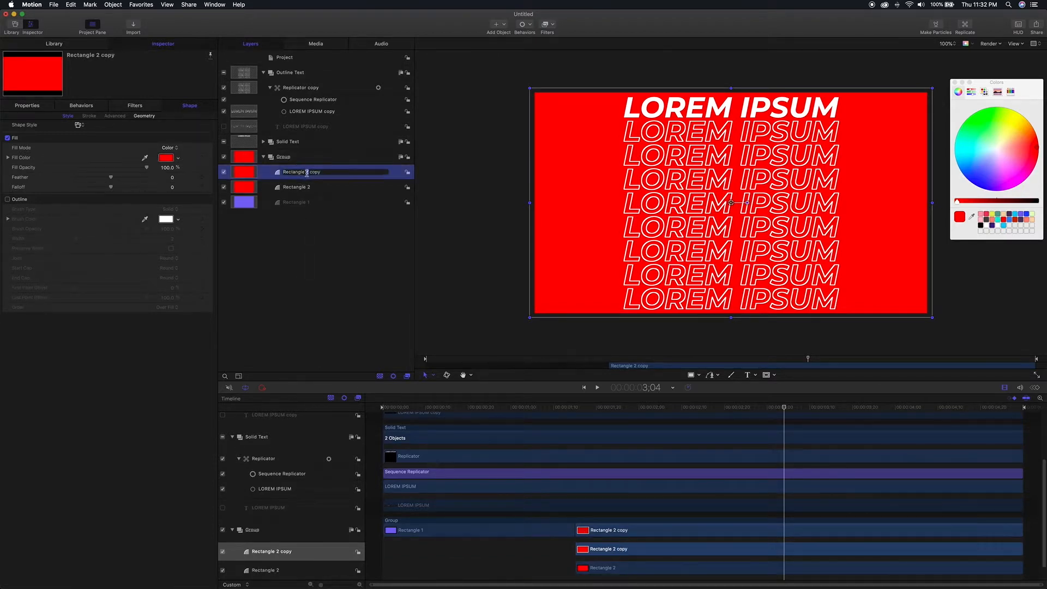
double_click(306, 172)
text(3)
key(shift+super+Right)
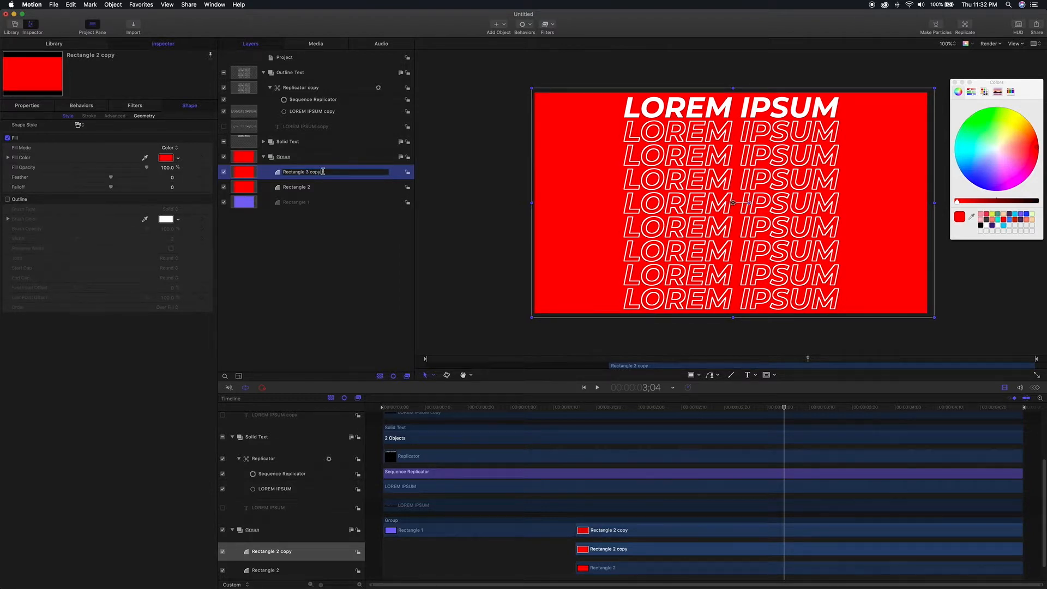
key(BackSpace)
key(BackSpace)
key(BackSpace)
key(Return)
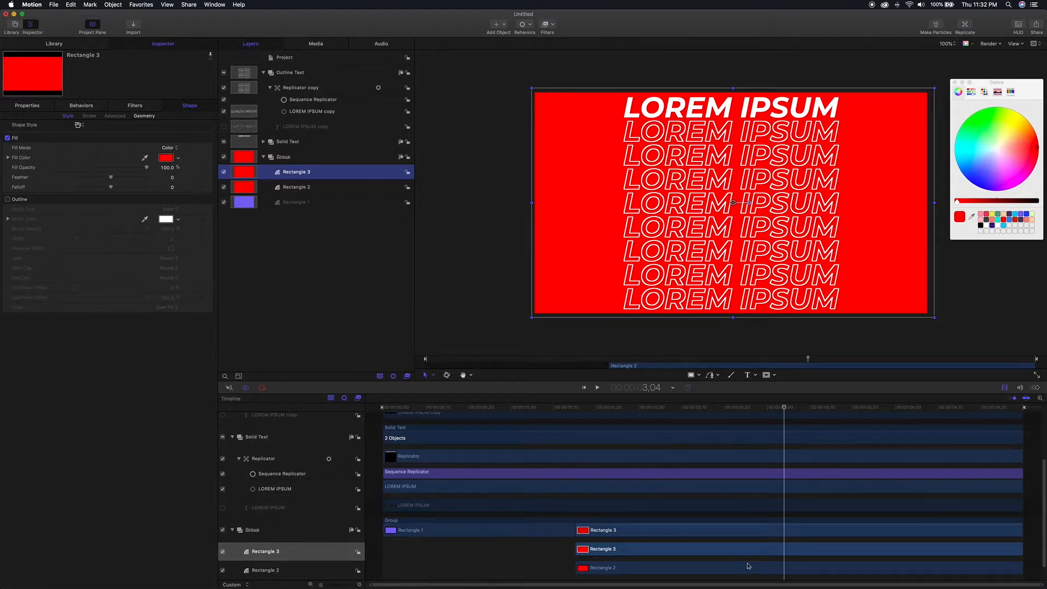
Step: Trim the start of Rectangle 3 and the end of Rectangle 2 to the playhead at 3;04
click(785, 552)
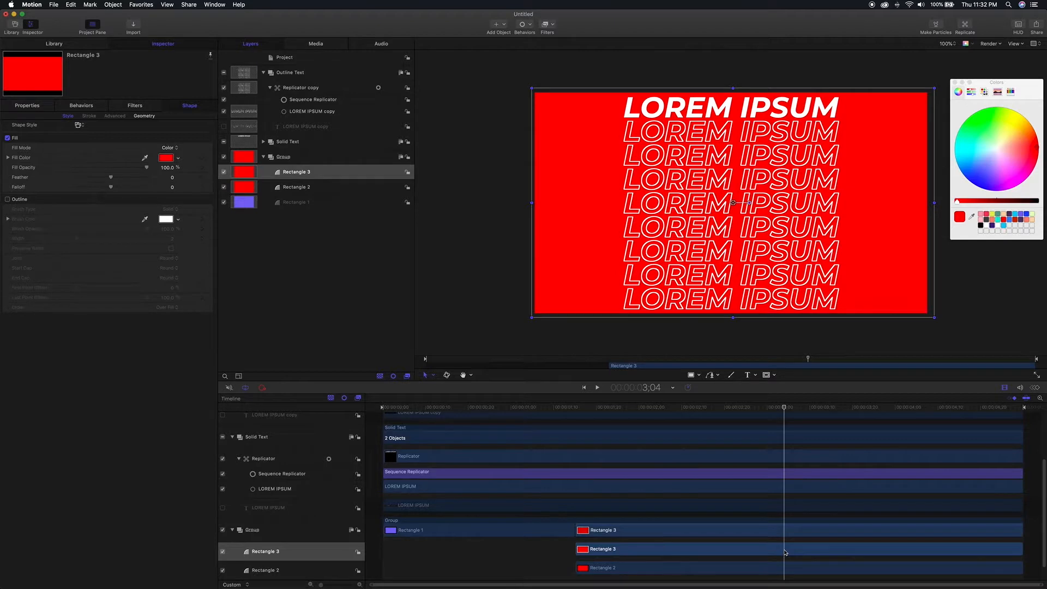
key(alt+bracketleft)
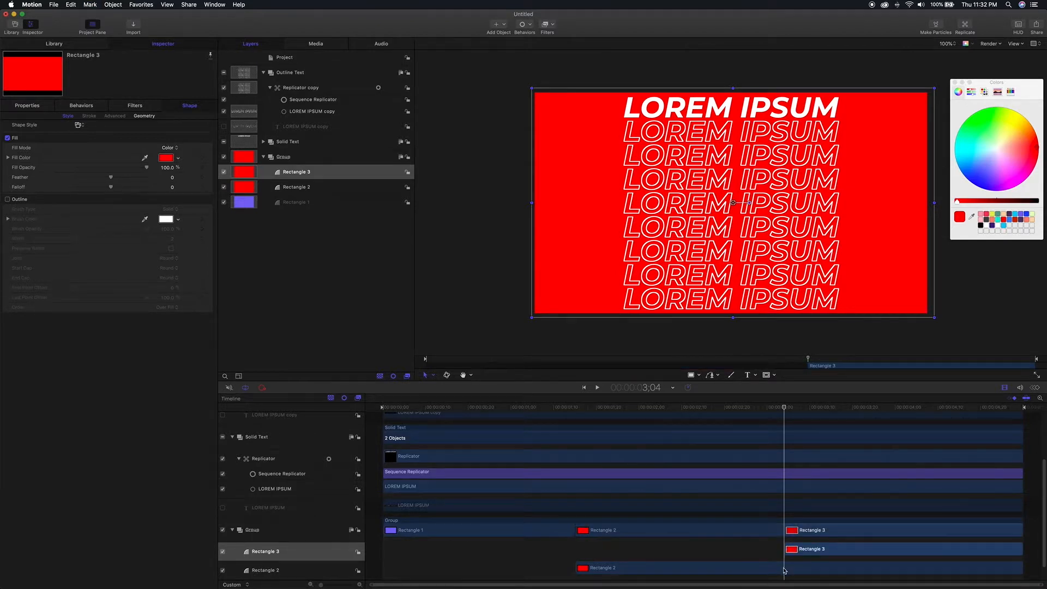
click(784, 569)
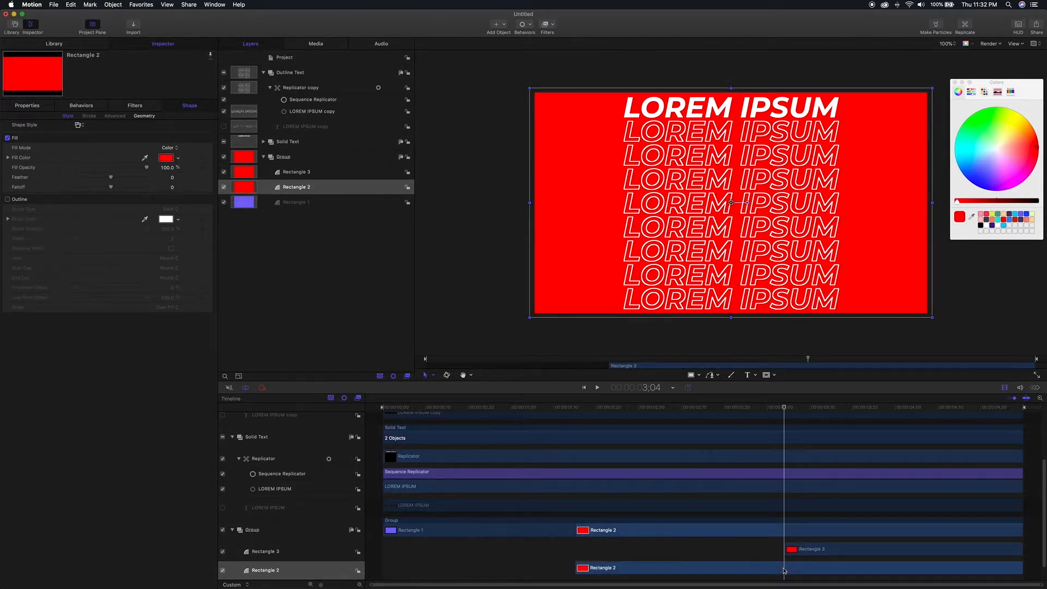
key(alt+bracketright)
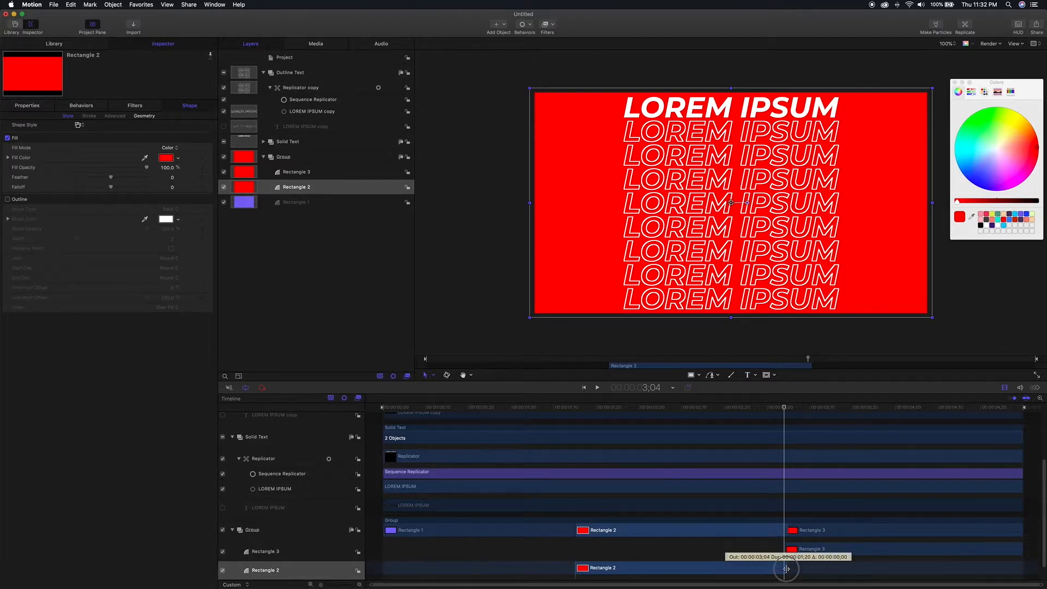
Step: Set Rectangle 3's fill color to a bright green
click(802, 552)
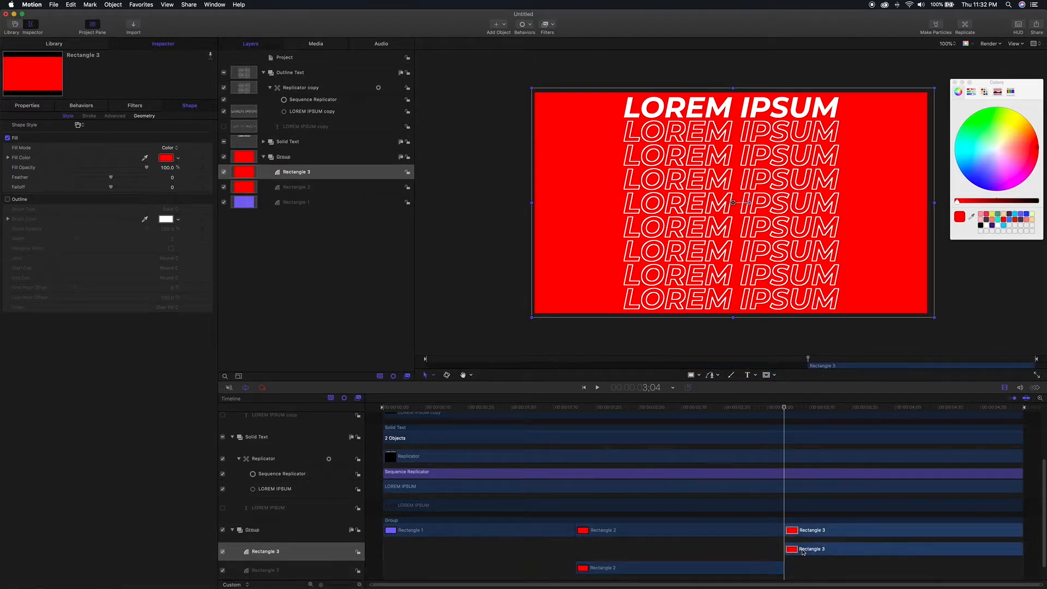
click(169, 158)
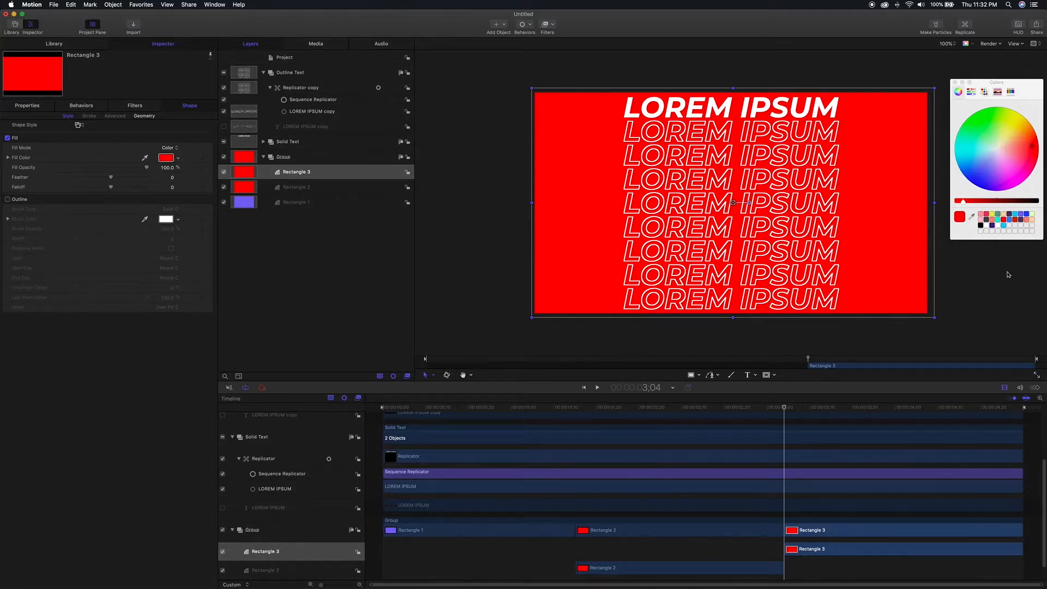
click(999, 217)
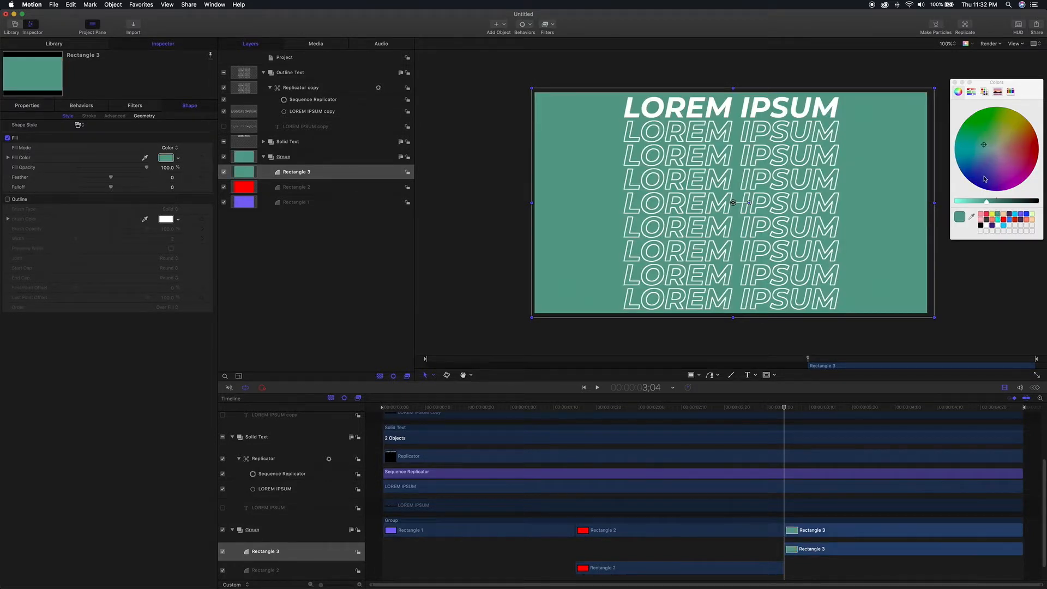
drag(986, 201, 975, 201)
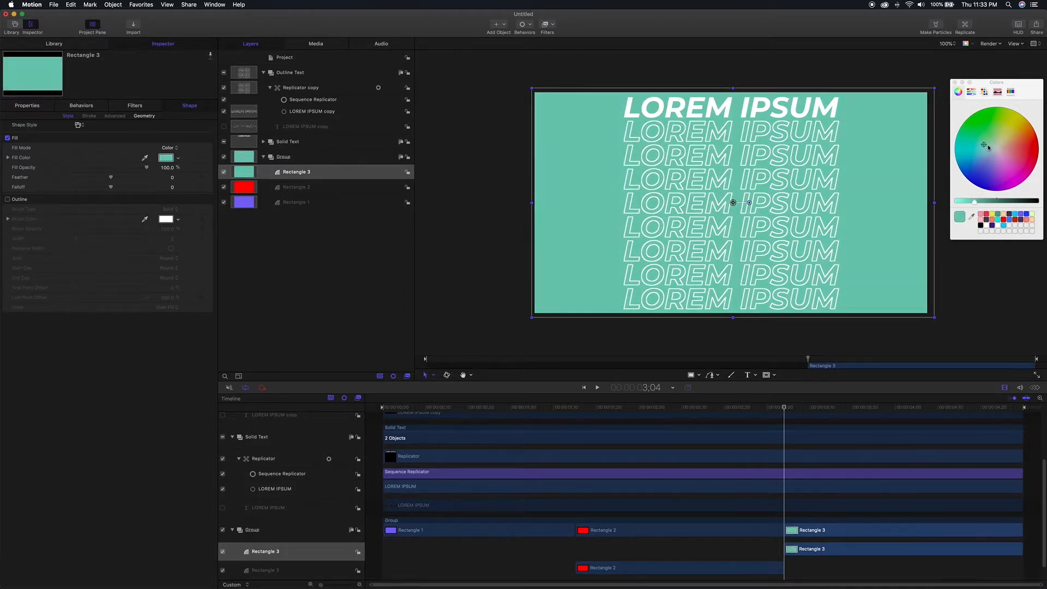
drag(984, 146, 984, 145)
drag(983, 145, 983, 124)
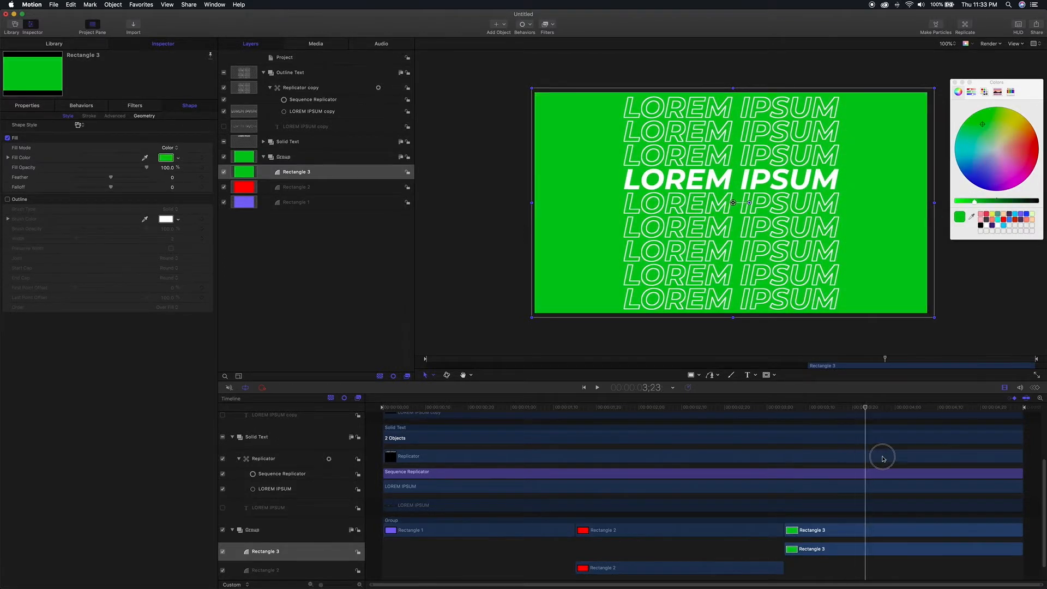
Step: Play and scrub through the timeline to review how the background color changes line up with the solid row's passes
drag(883, 458, 362, 464)
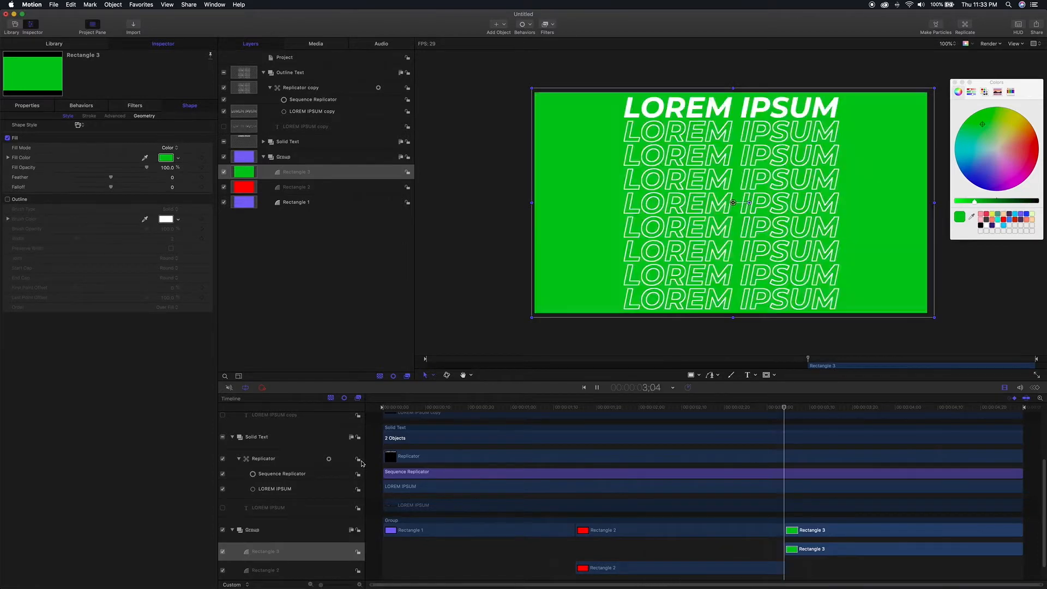
key(space)
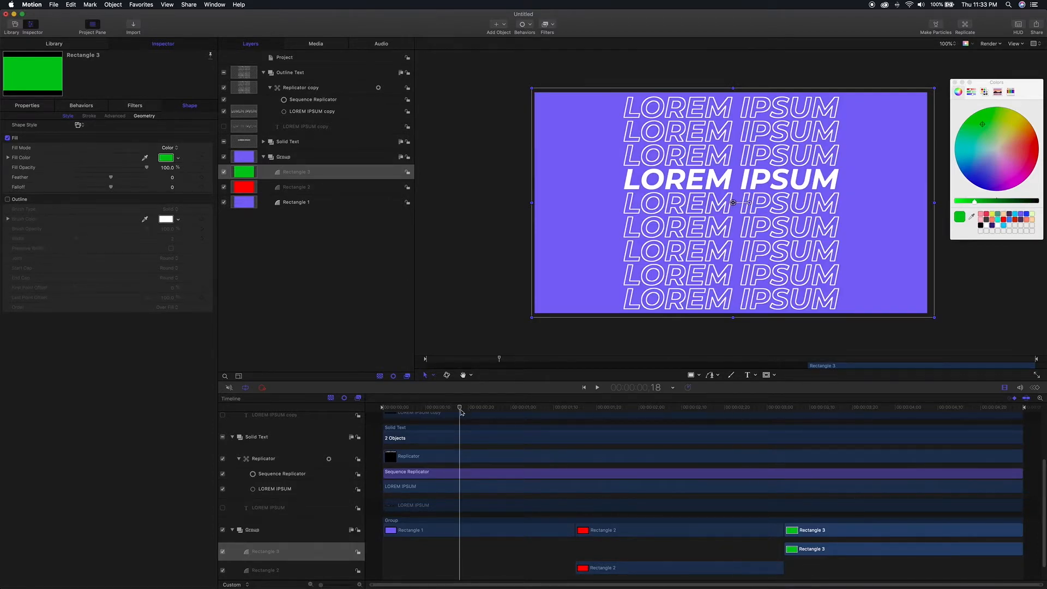
drag(460, 408, 884, 425)
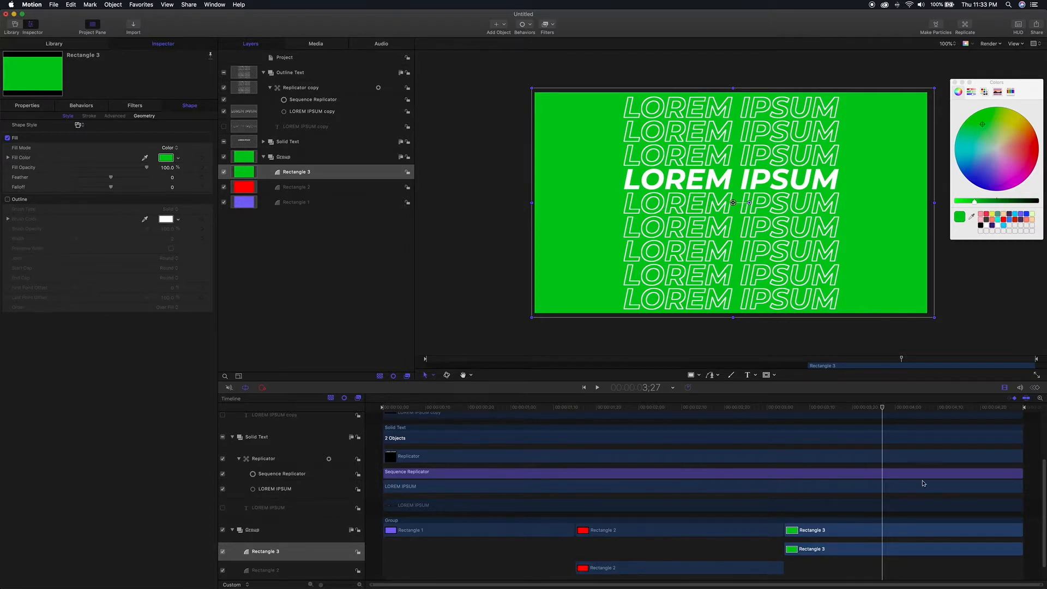
drag(883, 409, 910, 417)
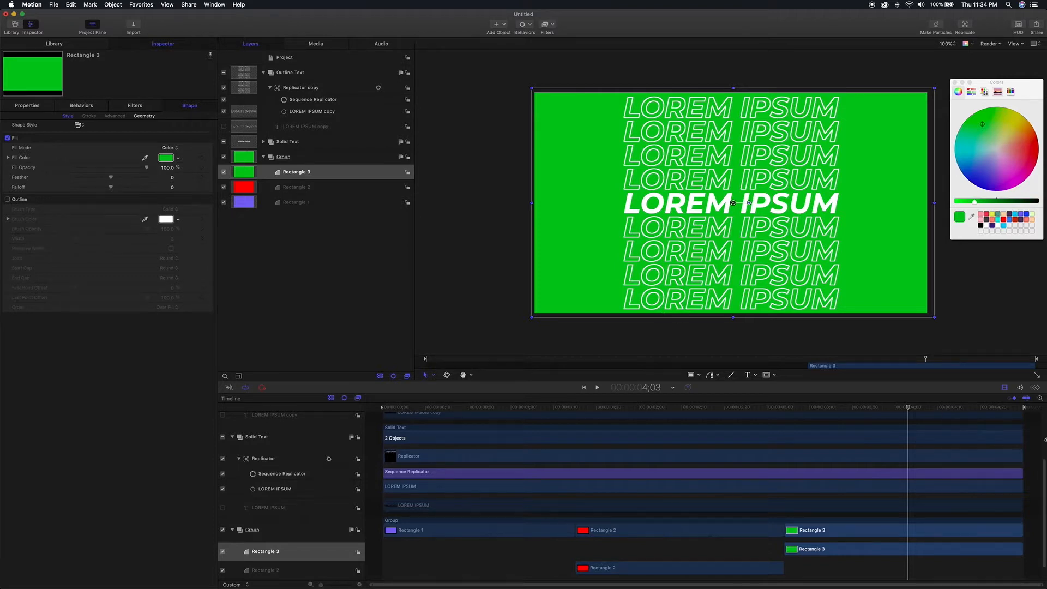
scroll(920, 484, up, 4)
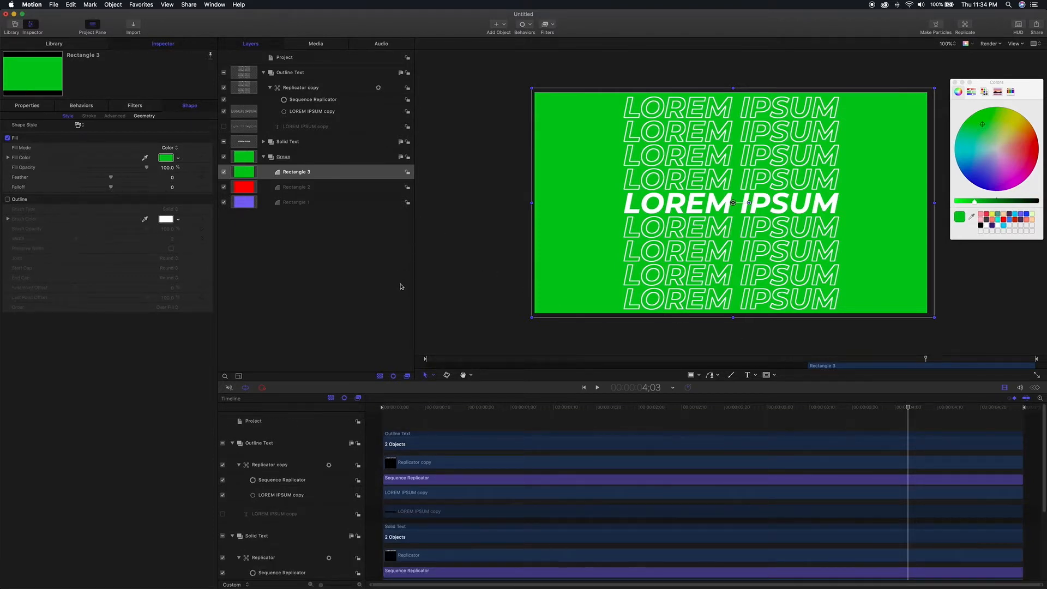
Step: Duplicate Rectangle 3, move the copy into a new group above Outline Text, and rename that group Text Card
right_click(278, 174)
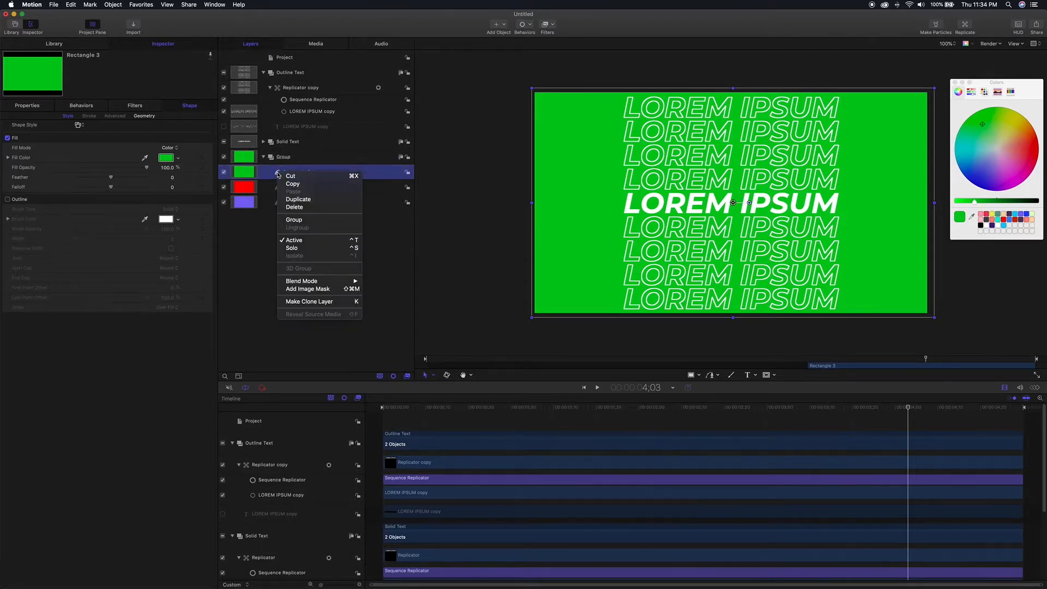
click(302, 202)
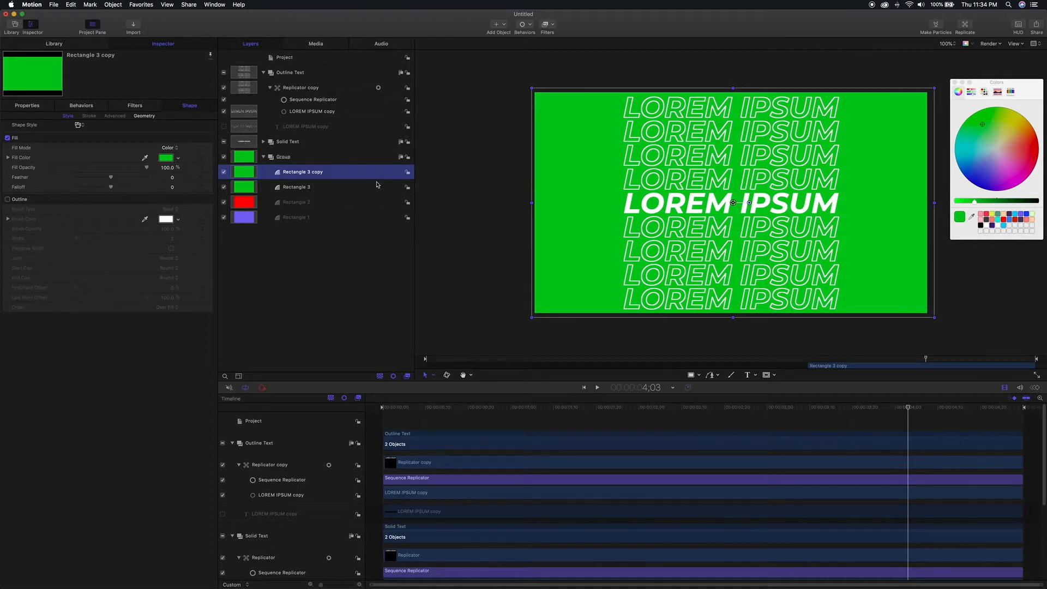
drag(279, 174, 284, 67)
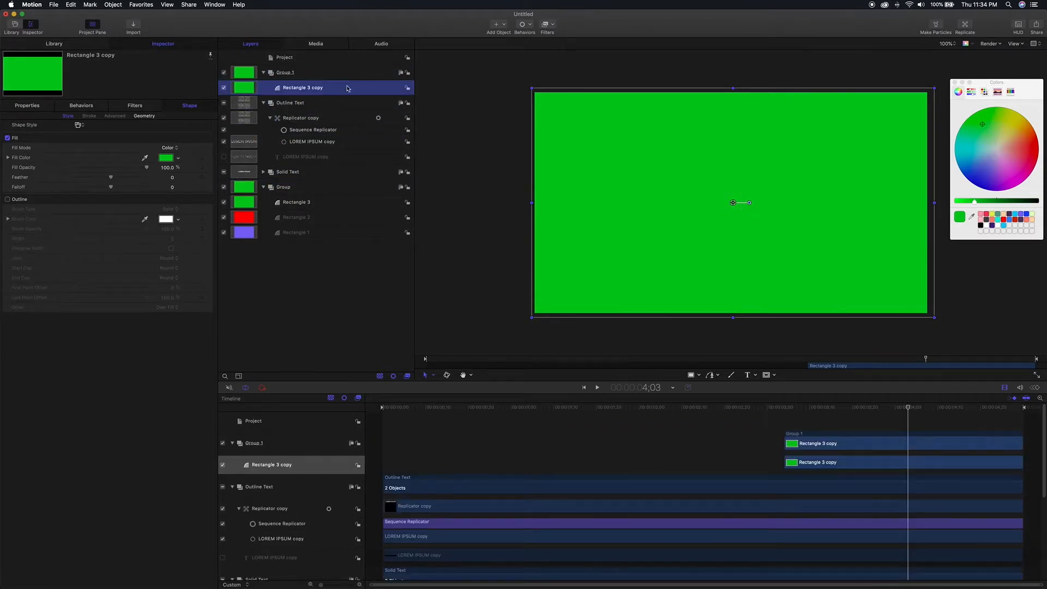
double_click(285, 74)
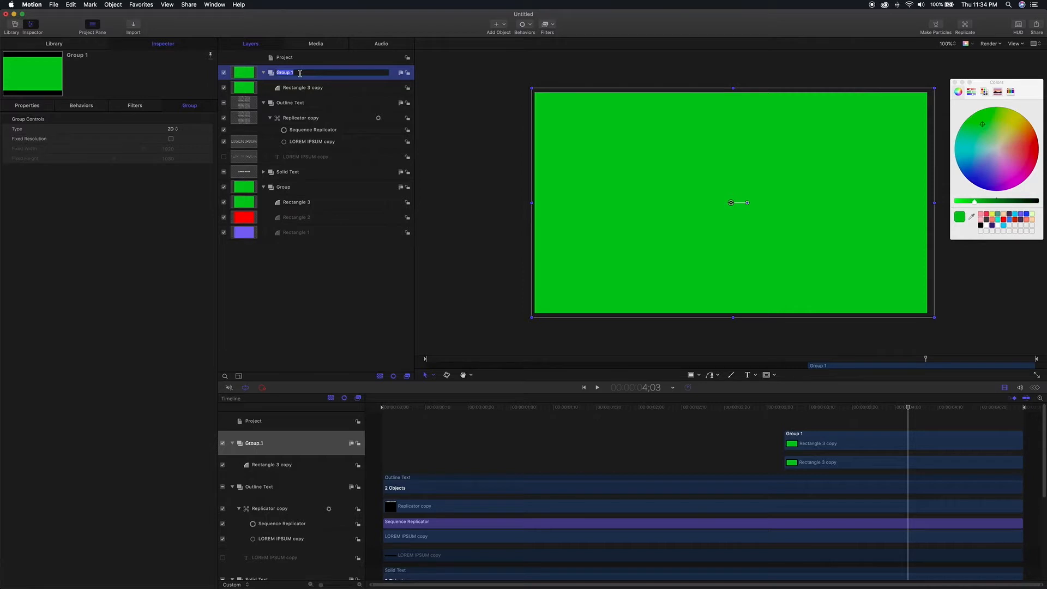
text(Card)
Step: Trim the start of Rectangle 3 copy in the Text Card group to 4;02, when the solid row reaches the middle
drag(787, 460, 910, 460)
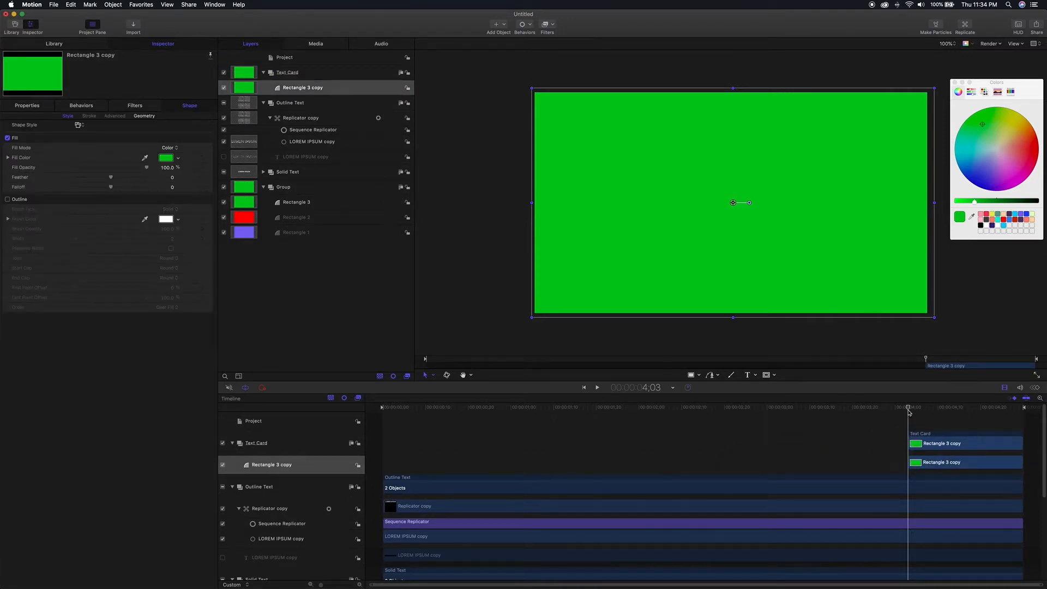
drag(907, 408, 899, 413)
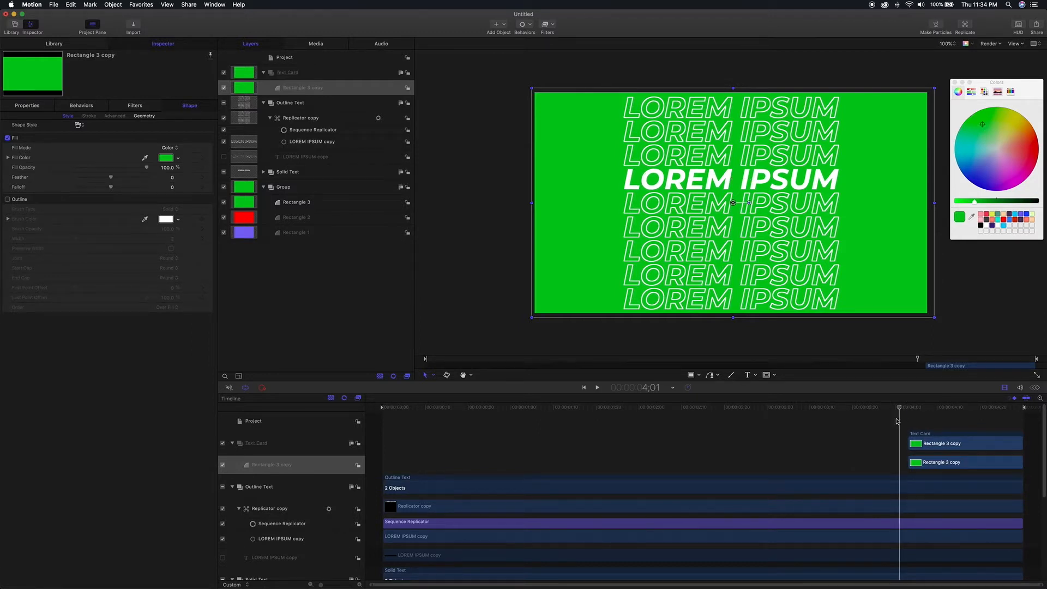
drag(901, 411, 902, 410)
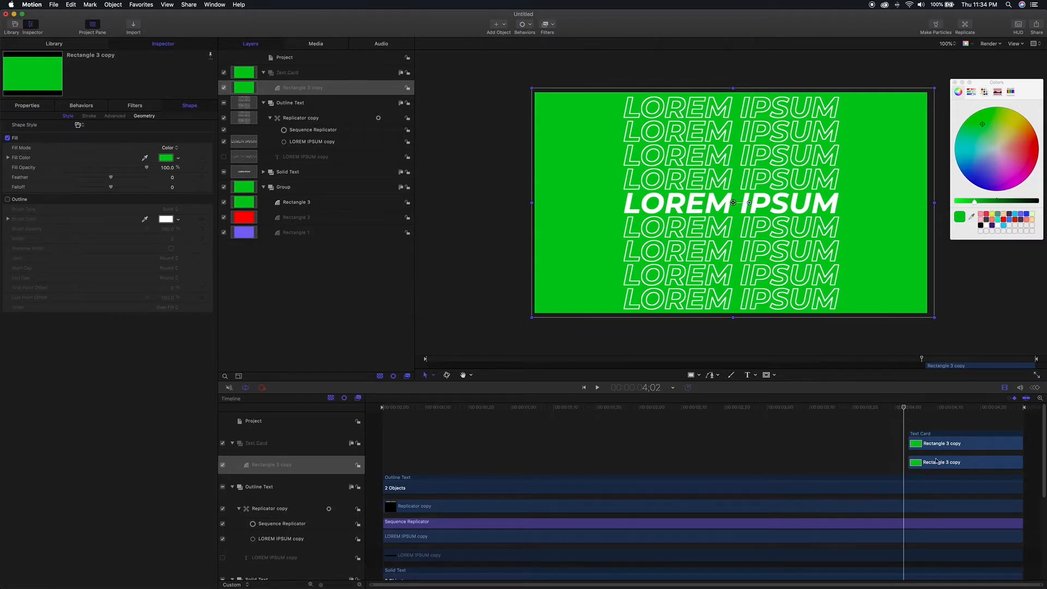
drag(937, 450, 933, 448)
drag(1018, 462, 1023, 463)
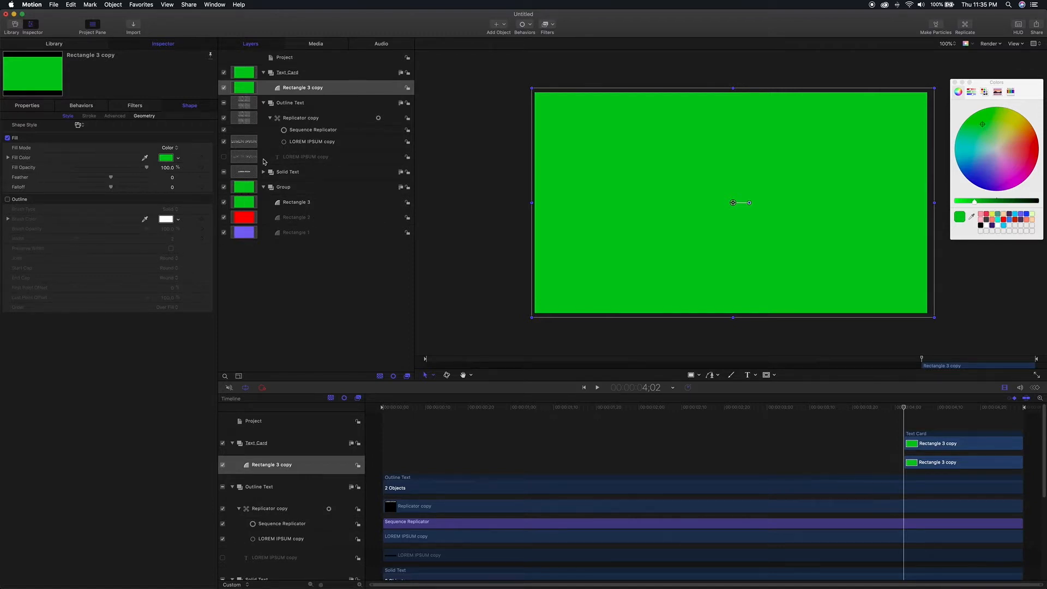
Step: Duplicate the hidden LOREM IPSUM copy text in the Outline Text group and move the duplicate to the top of Text Card
click(285, 159)
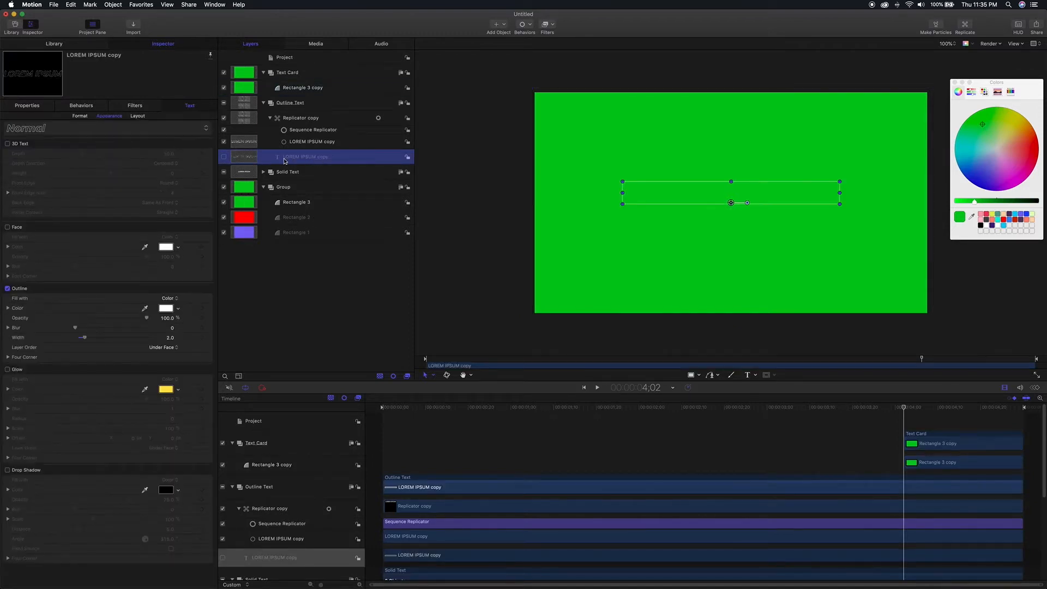
right_click(290, 160)
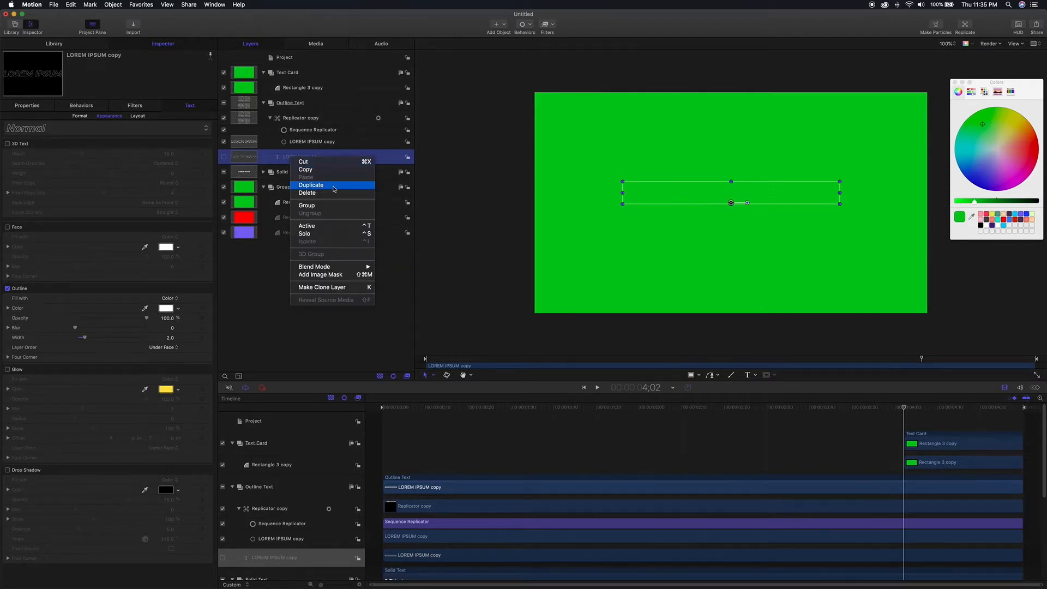
click(396, 189)
key(super+d)
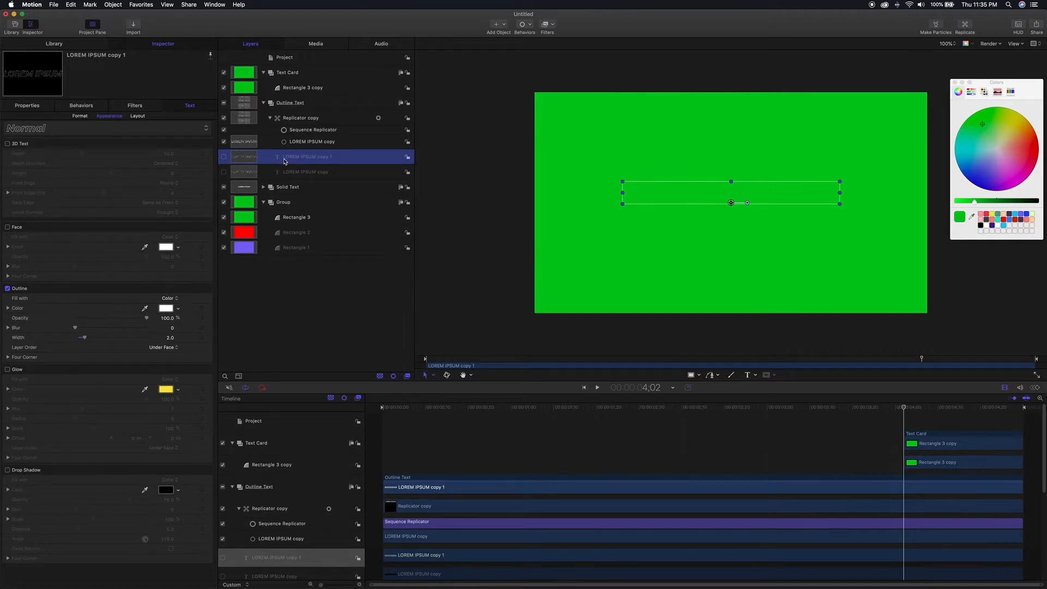
drag(293, 159, 302, 84)
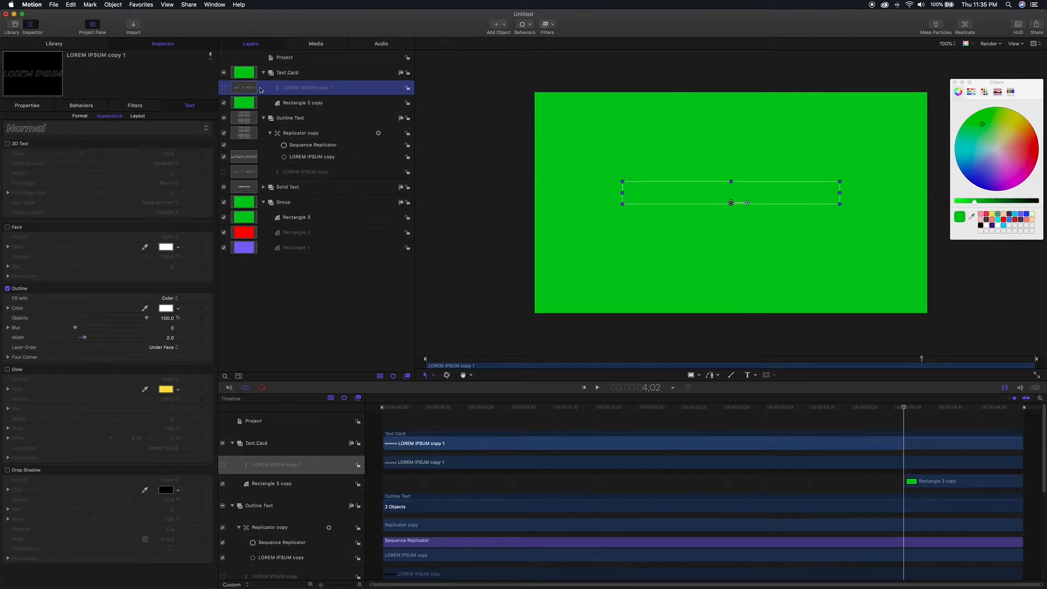
Step: Make LOREM IPSUM copy 1 visible and switch its appearance from outline to solid face
click(223, 88)
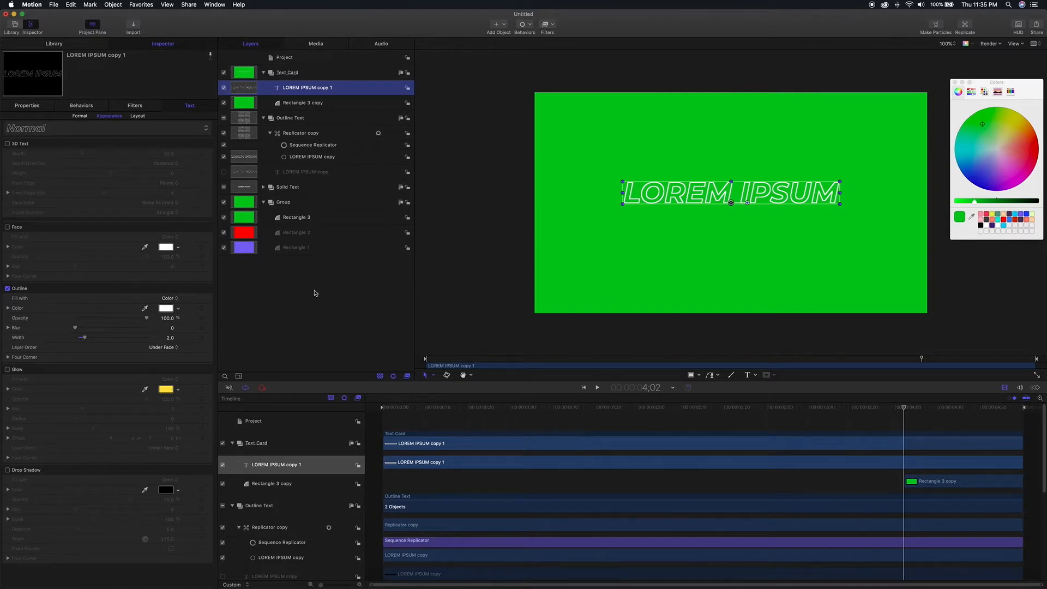
click(8, 288)
click(9, 227)
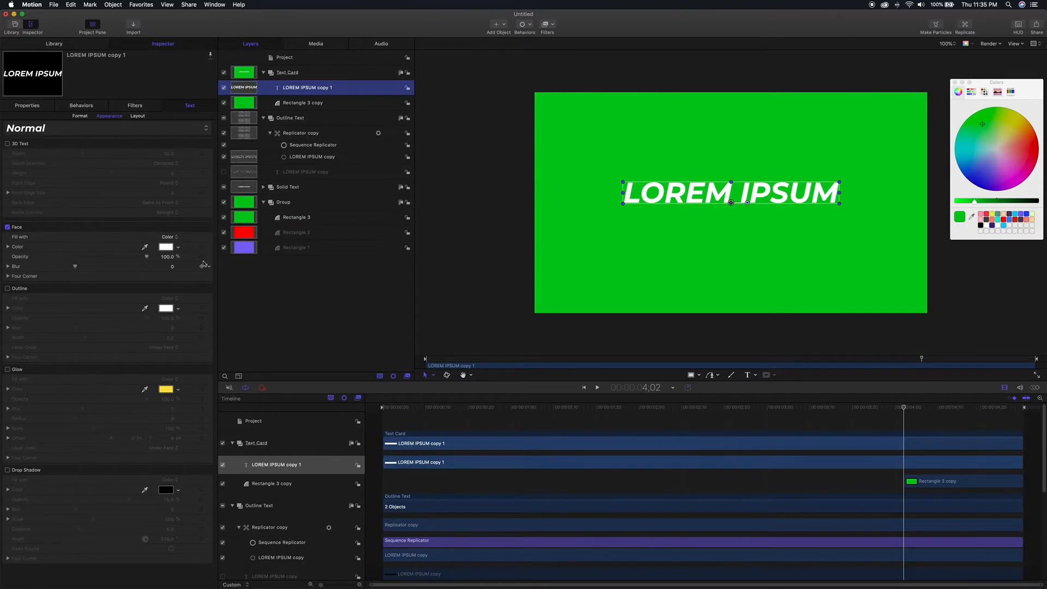
Step: Hide Rectangle 3 copy temporarily and set LOREM IPSUM copy 1's Y position to -51.2 px to match the middle solid row at 4;03
mouse_move(904, 408)
mouse_down()
mouse_move(859, 409)
mouse_move(901, 409)
mouse_up()
click(944, 482)
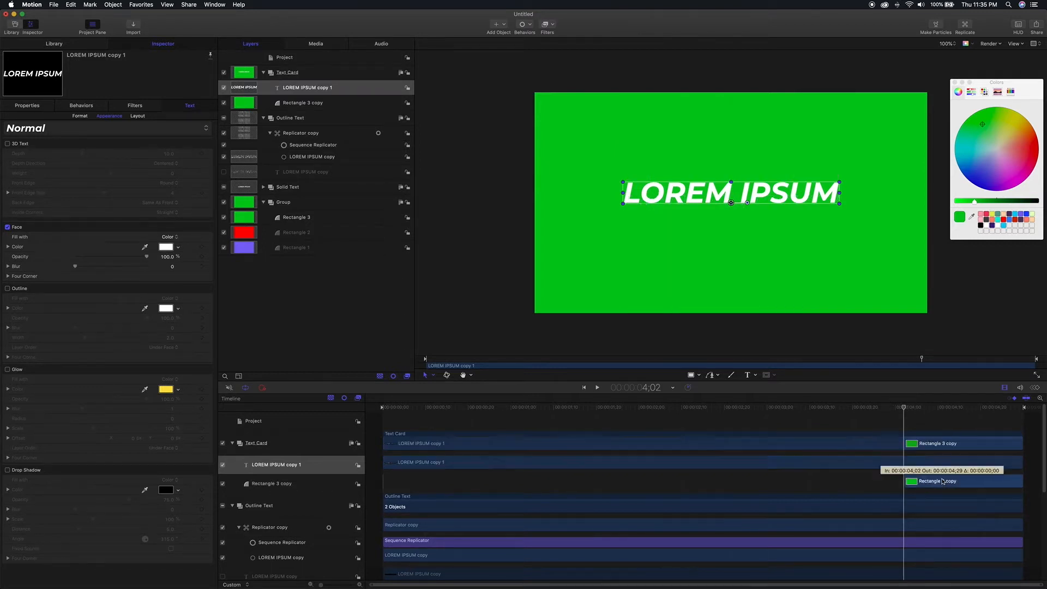
key(shift+a)
key(shift+a)
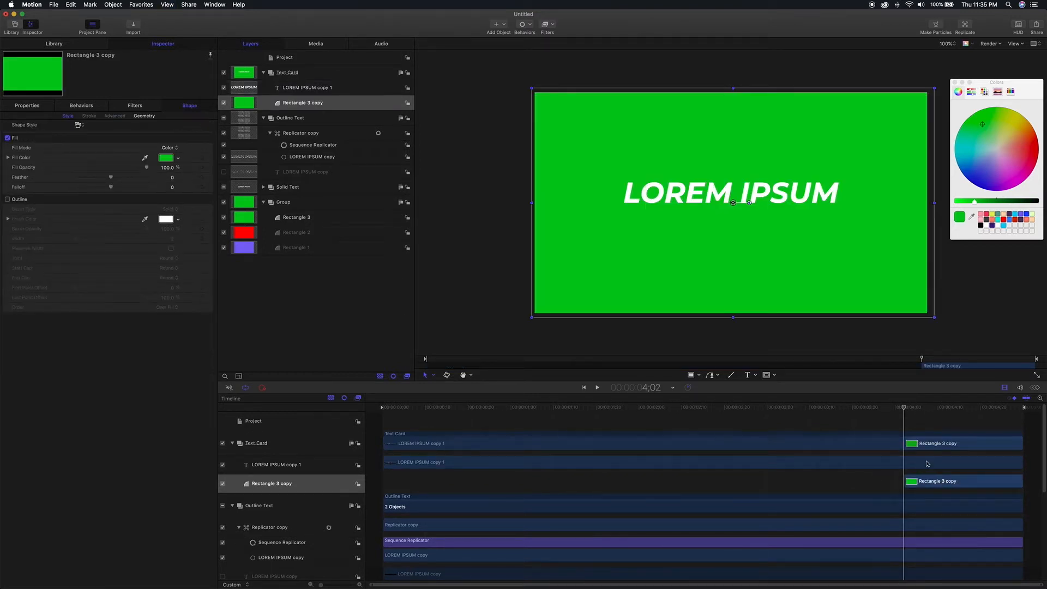
click(222, 483)
mouse_move(905, 410)
mouse_down()
mouse_move(920, 410)
mouse_move(908, 411)
mouse_up()
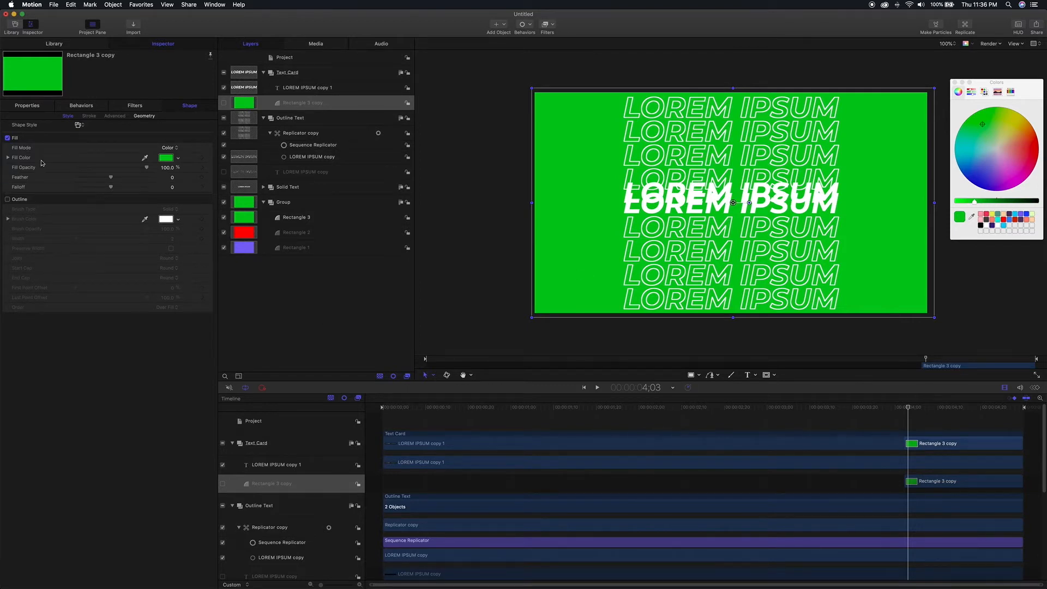
click(305, 90)
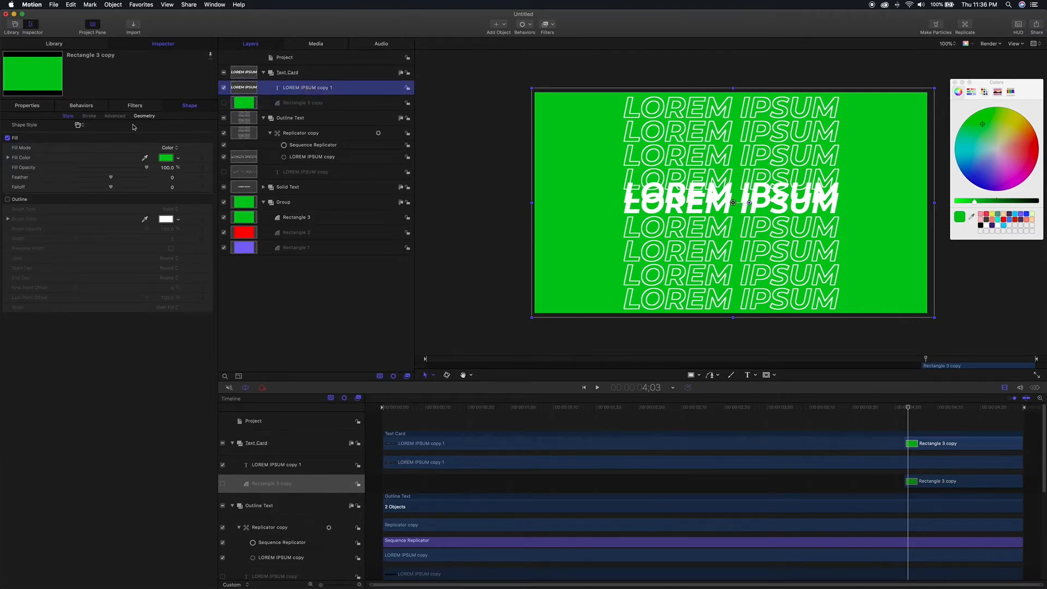
click(29, 107)
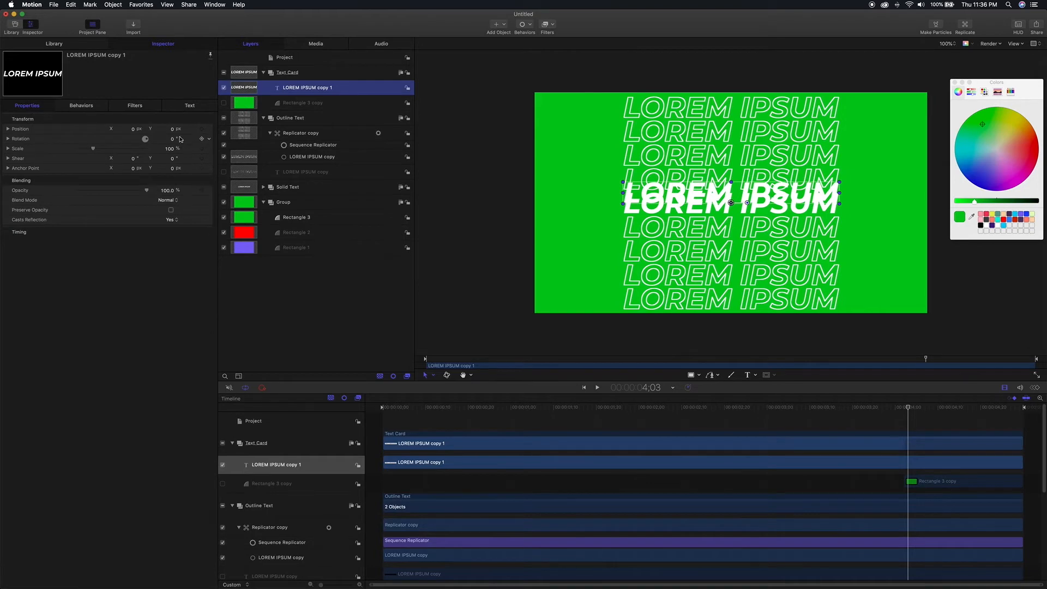
drag(171, 129, 155, 129)
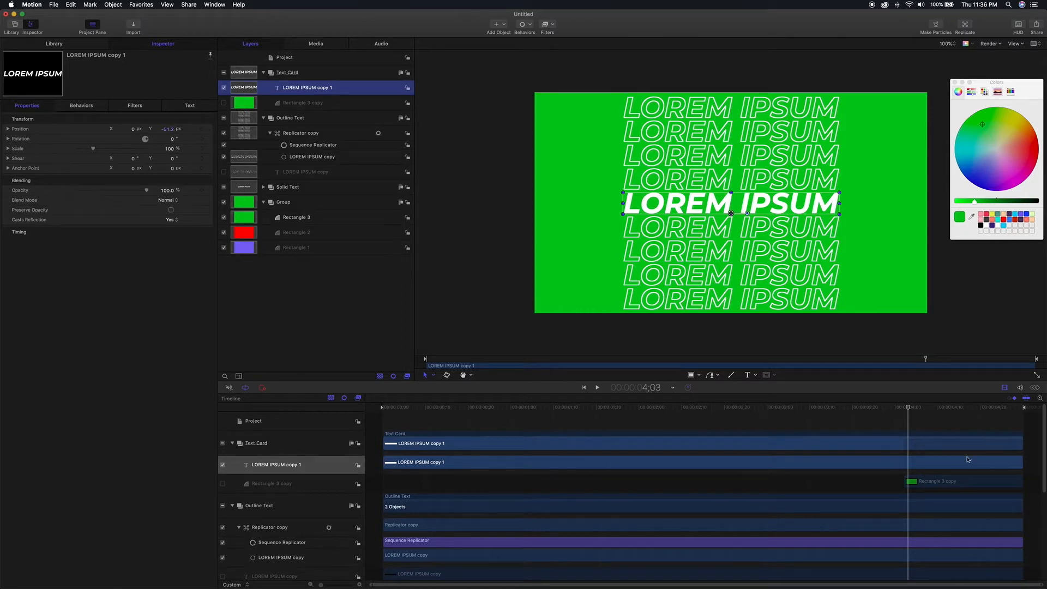
click(223, 103)
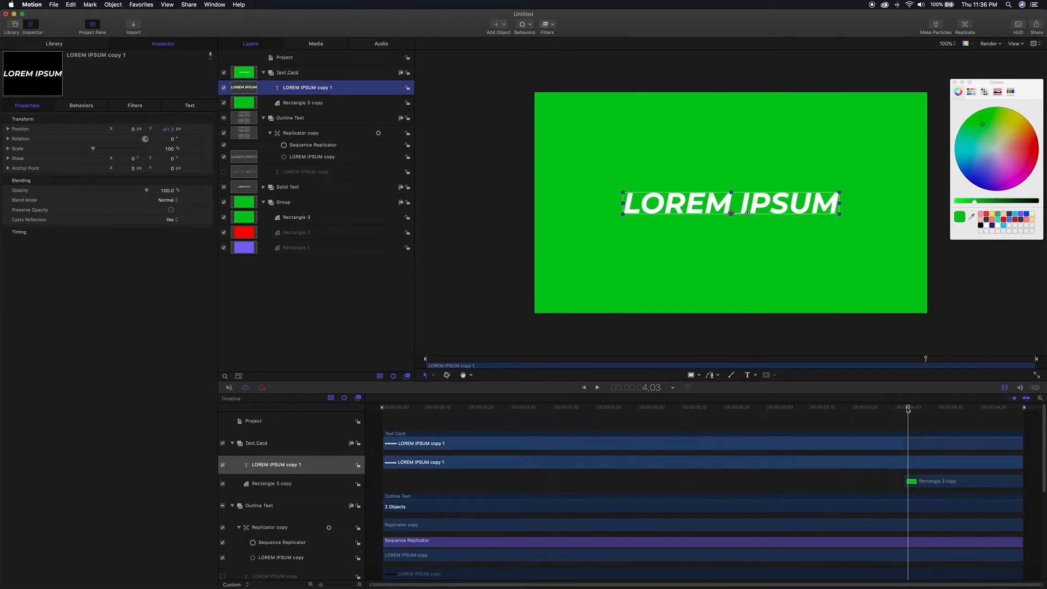
Step: Trim the start of LOREM IPSUM copy 1 to 4;02 to match the green rectangle in the Text Card group
mouse_move(908, 408)
mouse_down()
mouse_move(445, 407)
mouse_move(904, 421)
mouse_up()
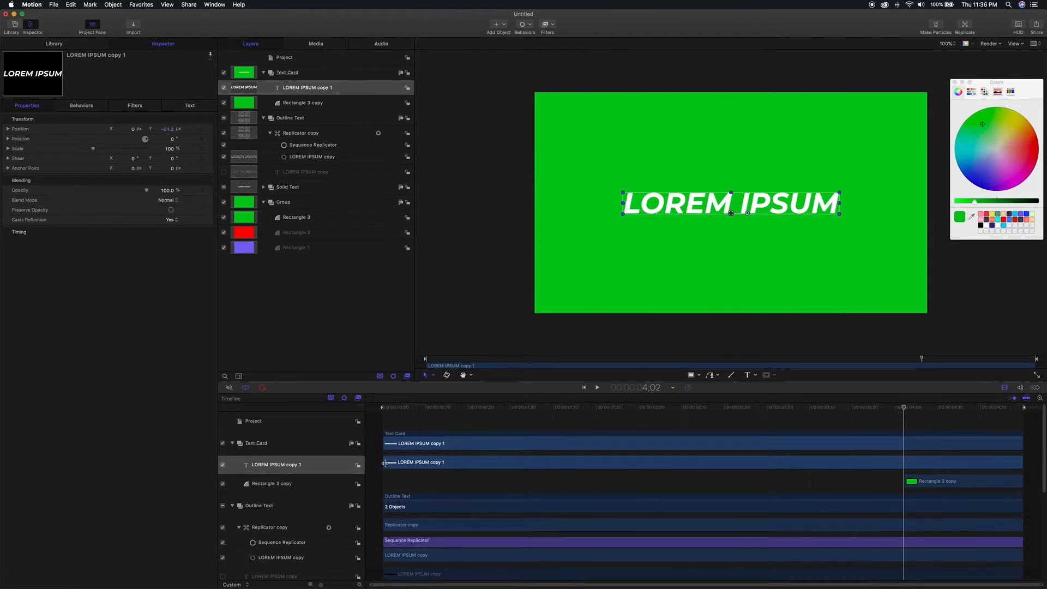
drag(385, 463, 908, 465)
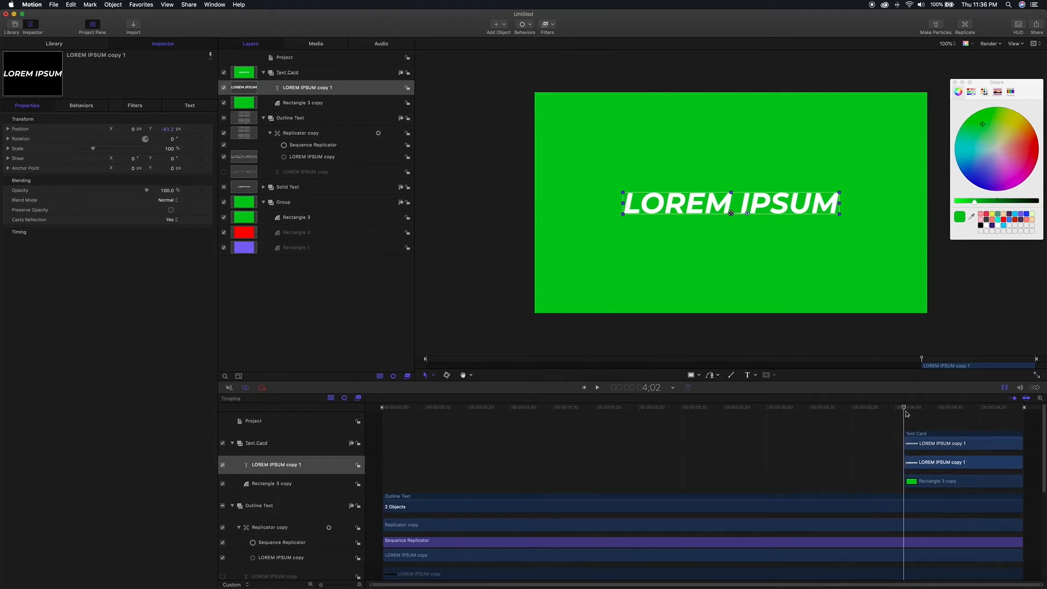
drag(906, 413, 904, 440)
Step: Duplicate LOREM IPSUM copy 1 and give the duplicate an outline-only appearance by disabling its face
right_click(299, 92)
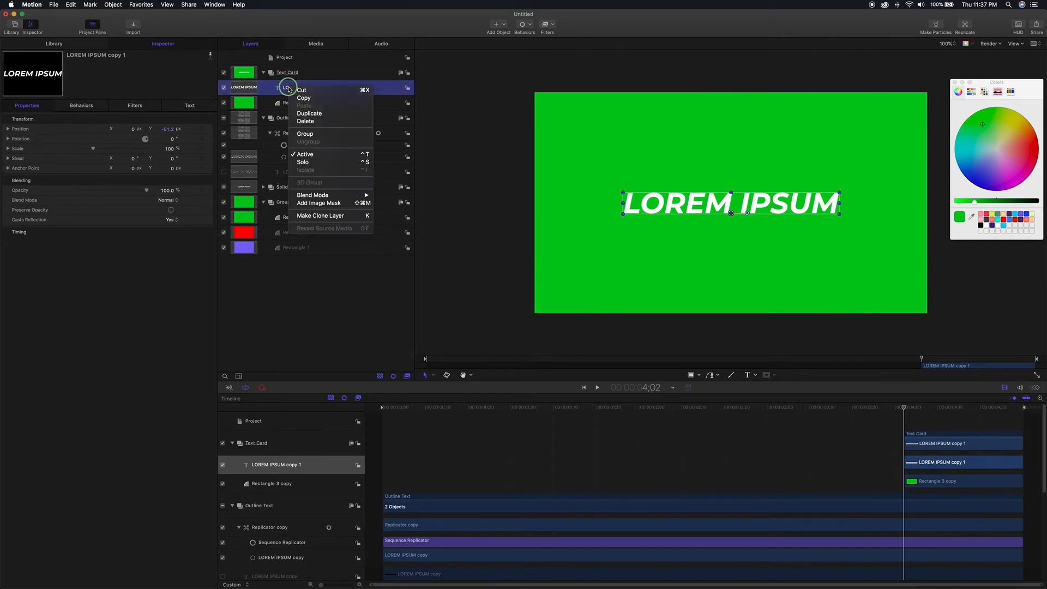
click(399, 134)
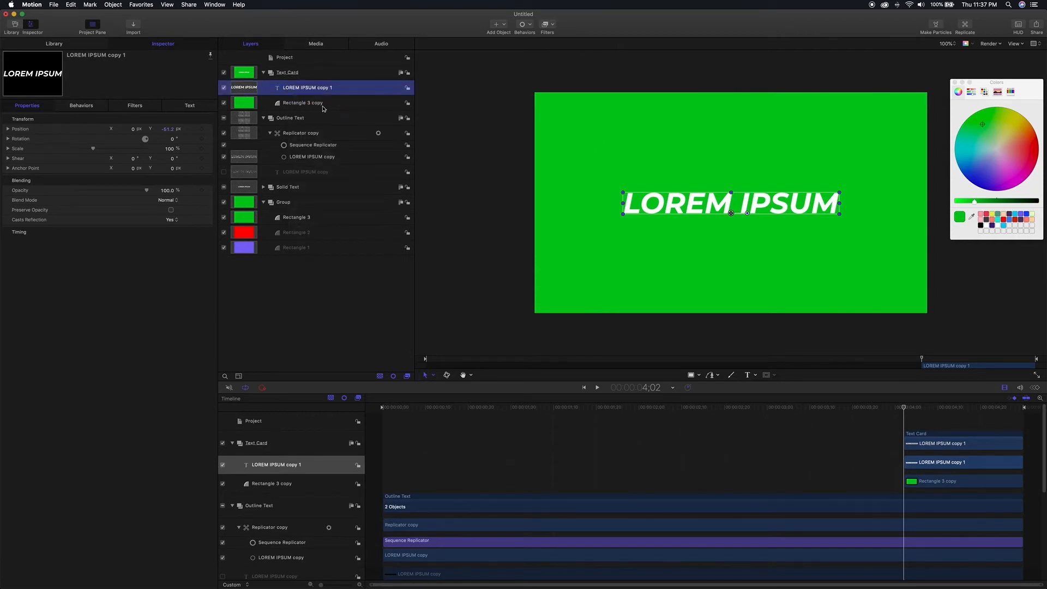
key(super+d)
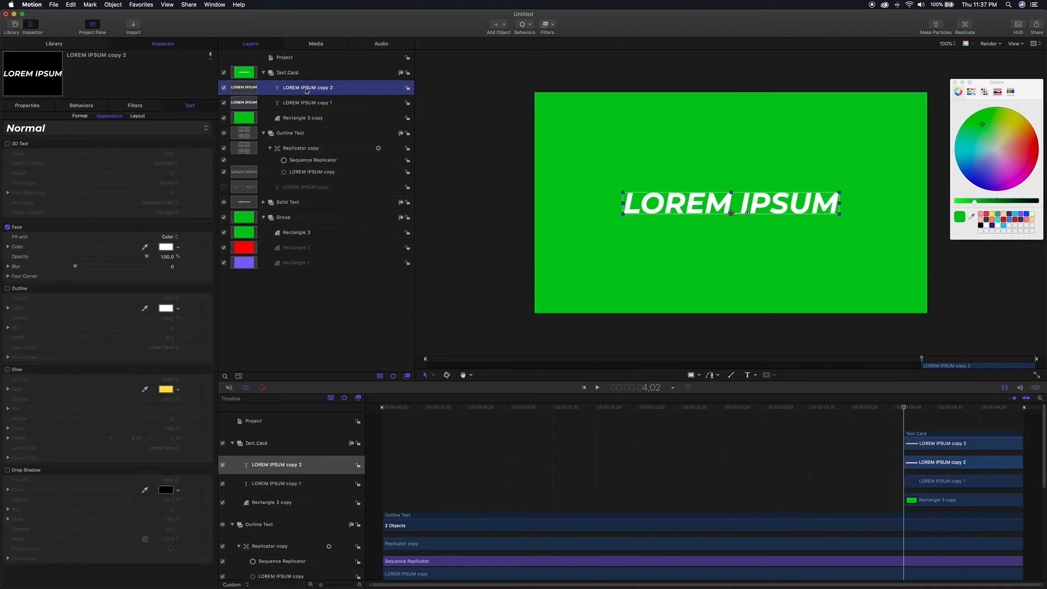
click(7, 227)
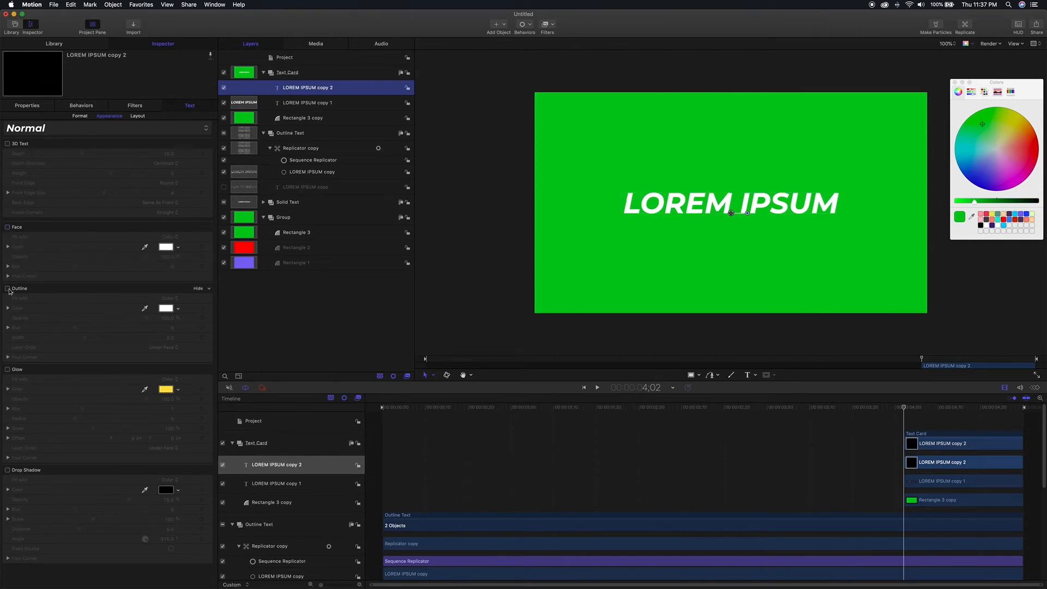
click(8, 289)
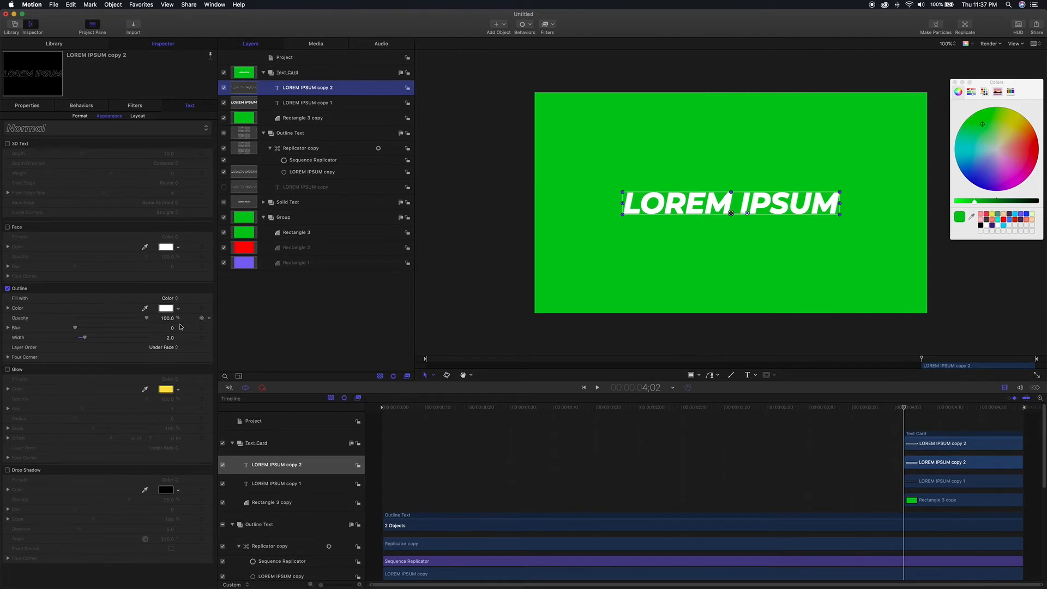
Step: Try scaling the outlined LOREM IPSUM copy 2 up to 167%
click(27, 105)
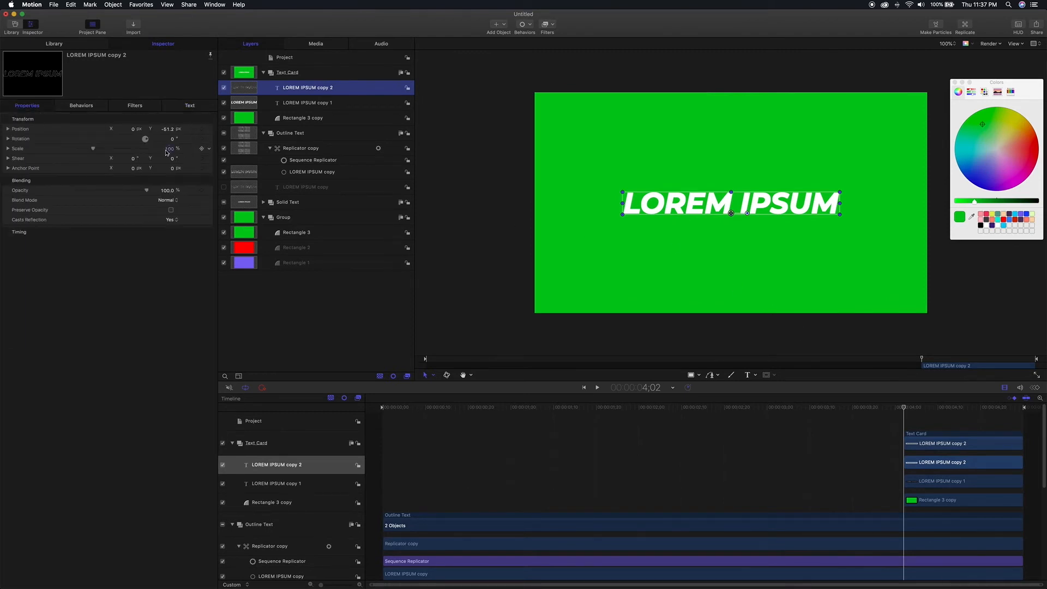
drag(93, 148, 105, 149)
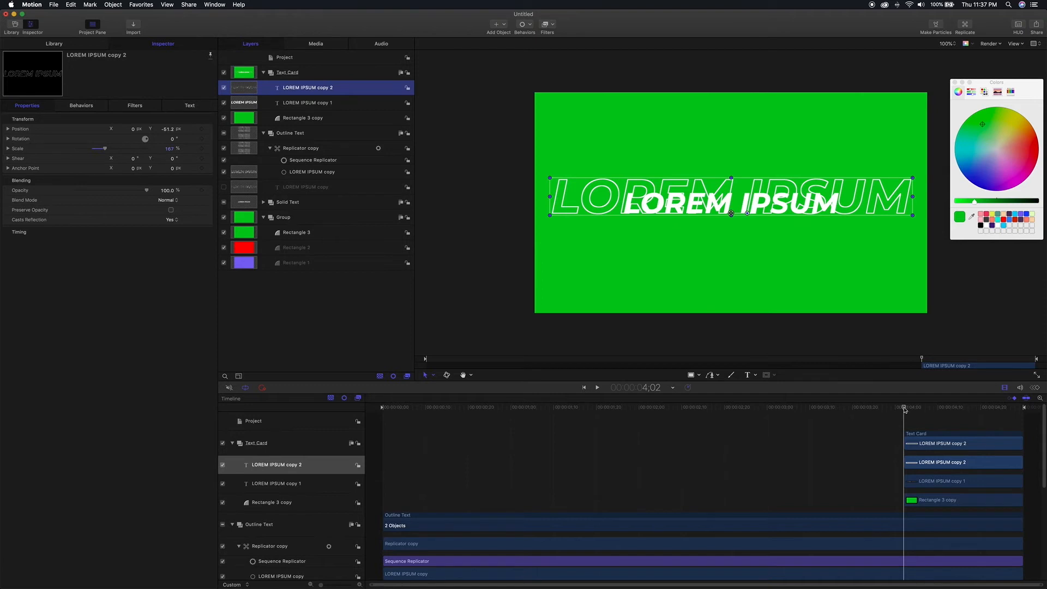
mouse_move(903, 412)
mouse_down()
mouse_move(949, 410)
mouse_move(908, 411)
mouse_up()
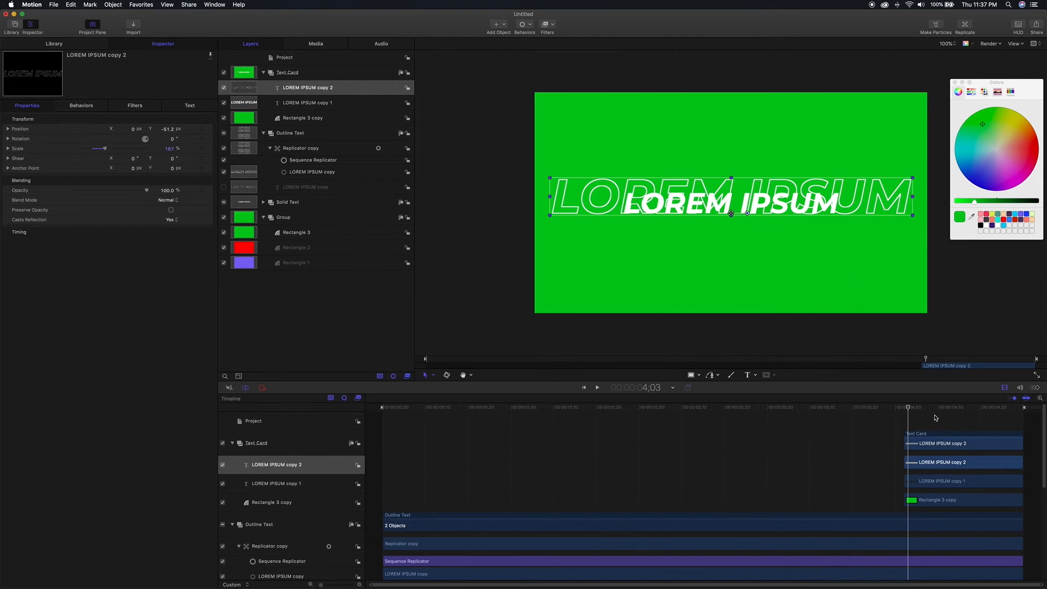
Step: With the playhead at 4;17, set the outlined LOREM IPSUM copy 2's scale to 100%
drag(908, 407, 969, 410)
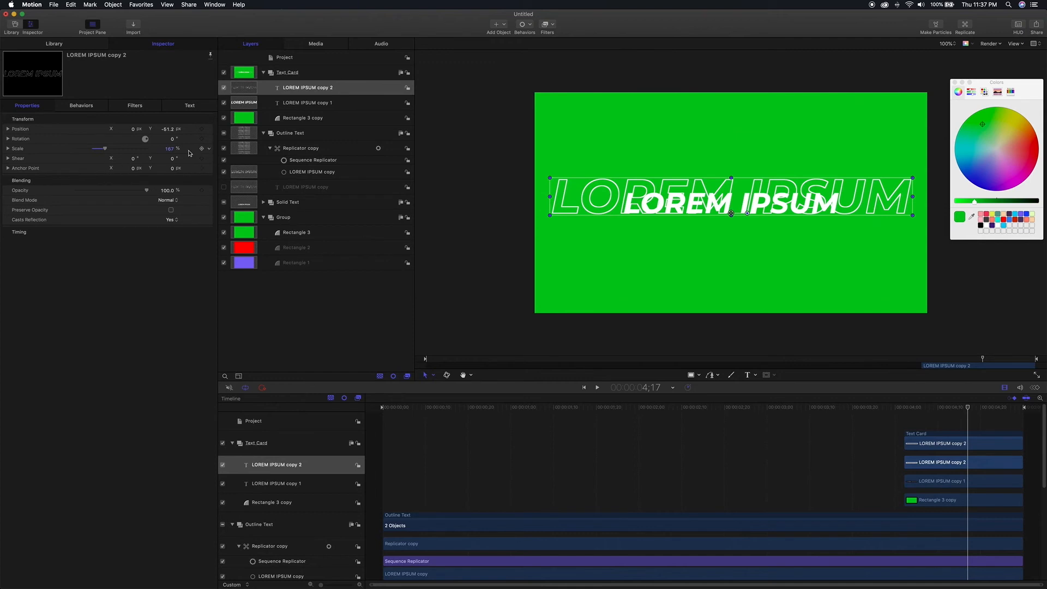
click(170, 149)
text(100)
key(Return)
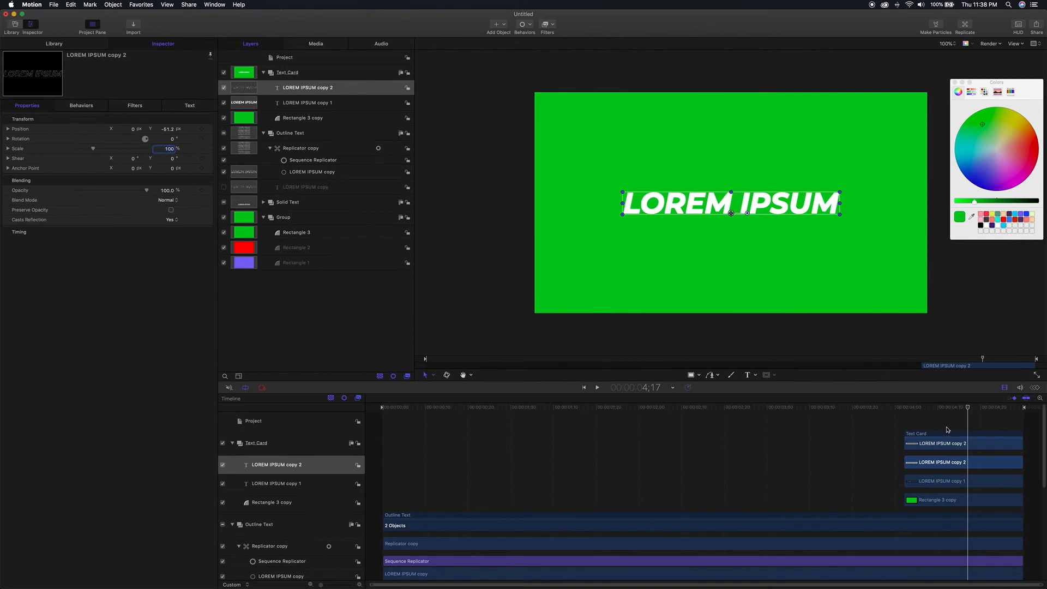
click(968, 409)
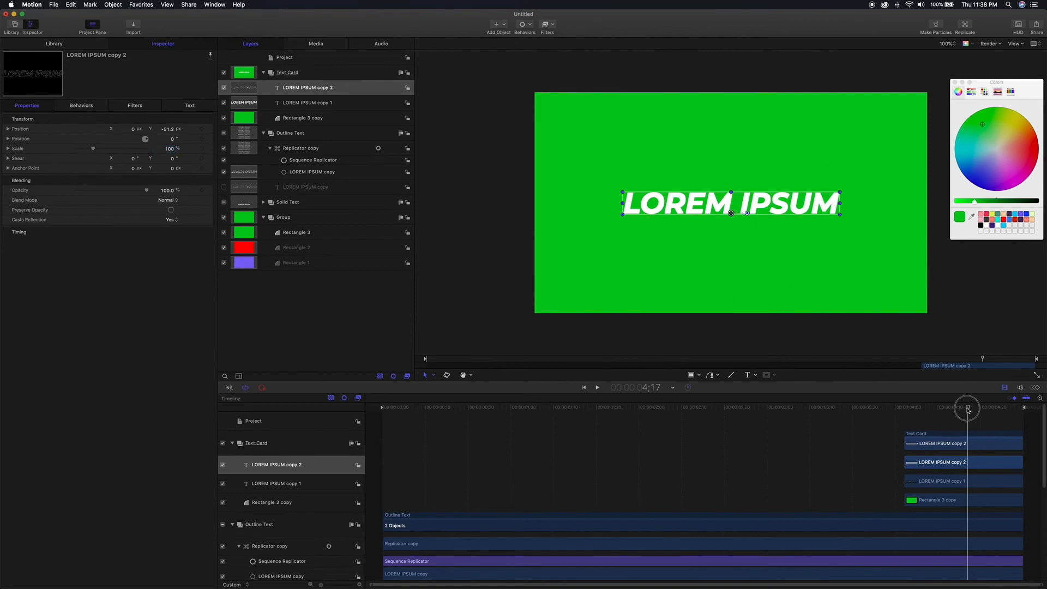